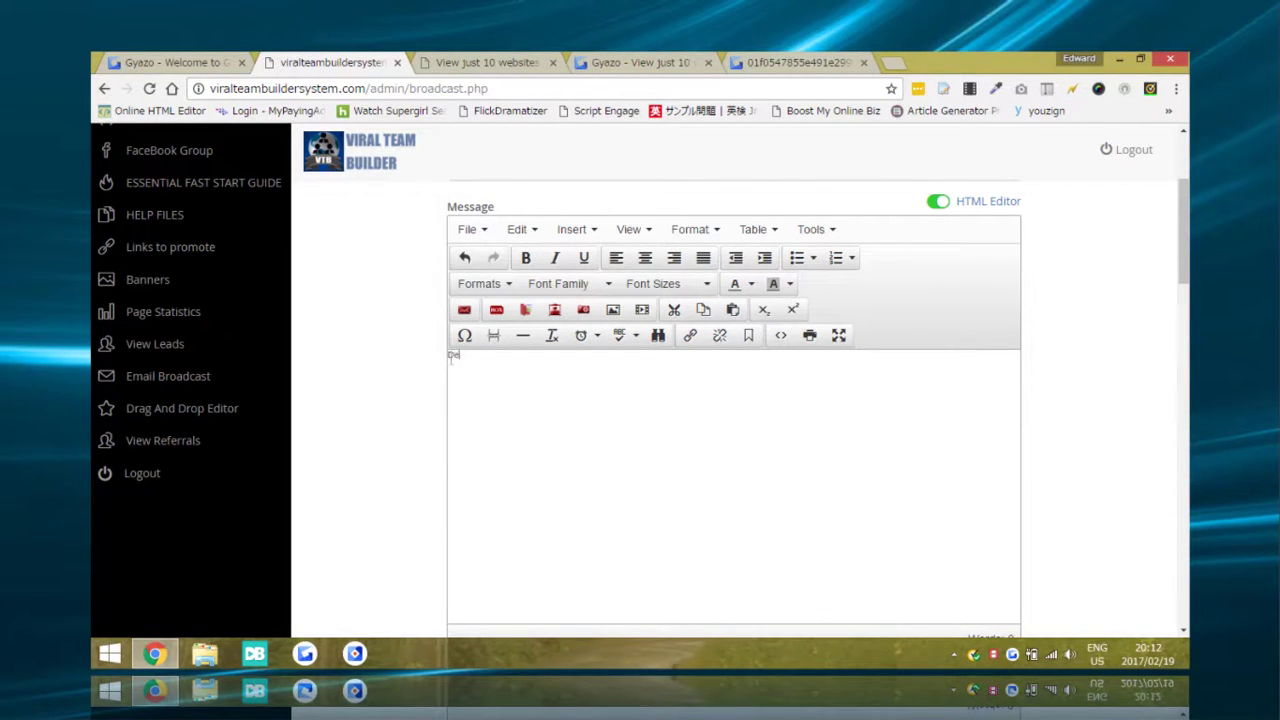
Copy the i.gyazo.com GIF address from the address bar and go back to the broadcast editor.
type("a")
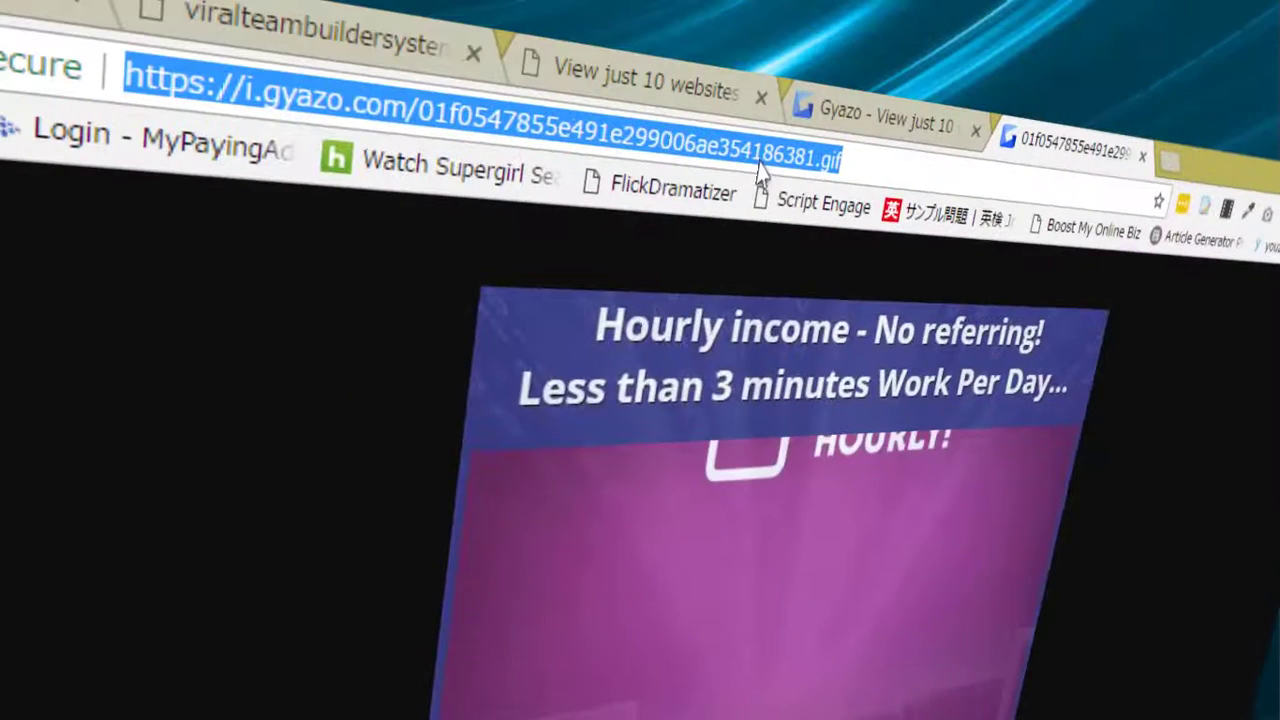
right_click(758, 172)
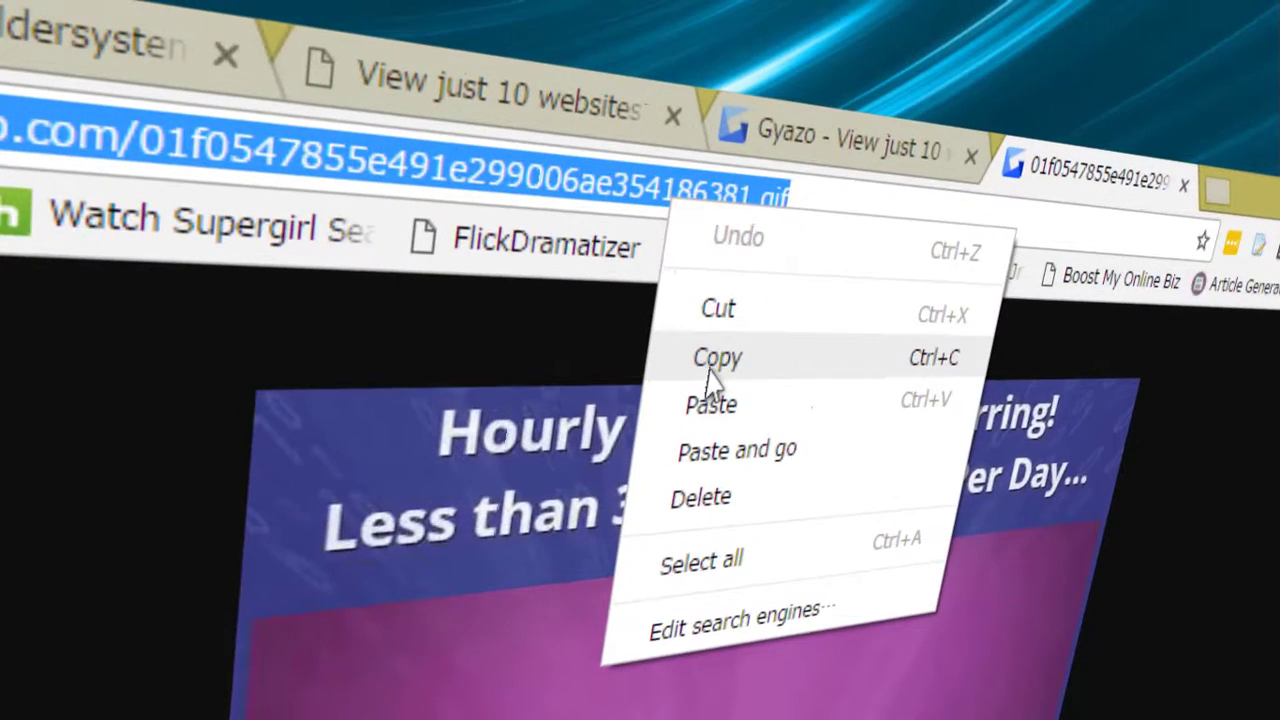
left_click(712, 362)
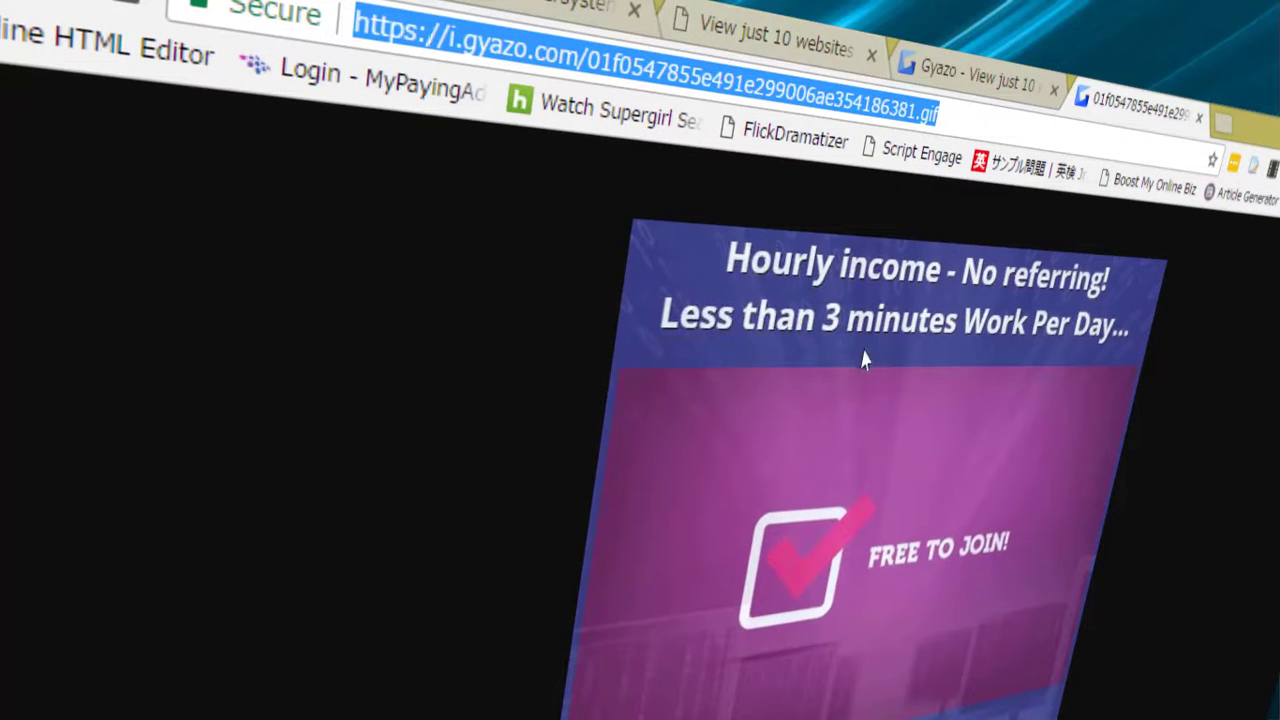
left_click(967, 115)
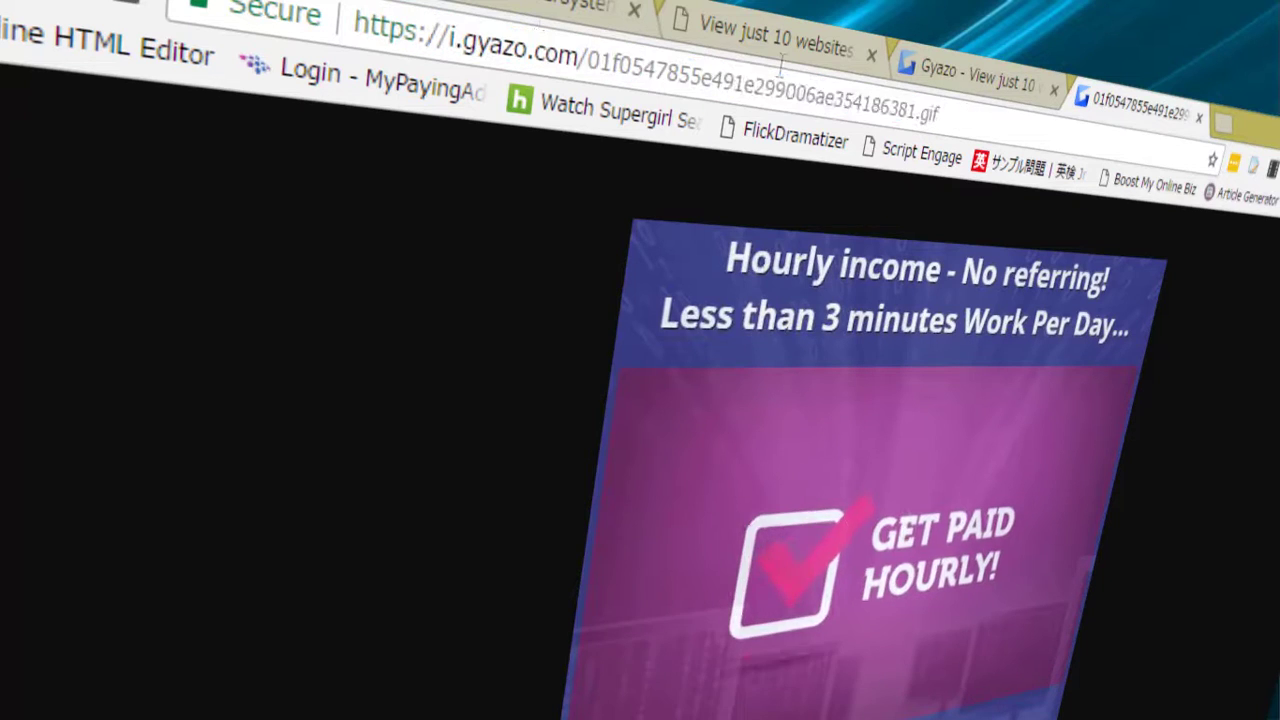
left_click_drag(967, 115, 357, 20)
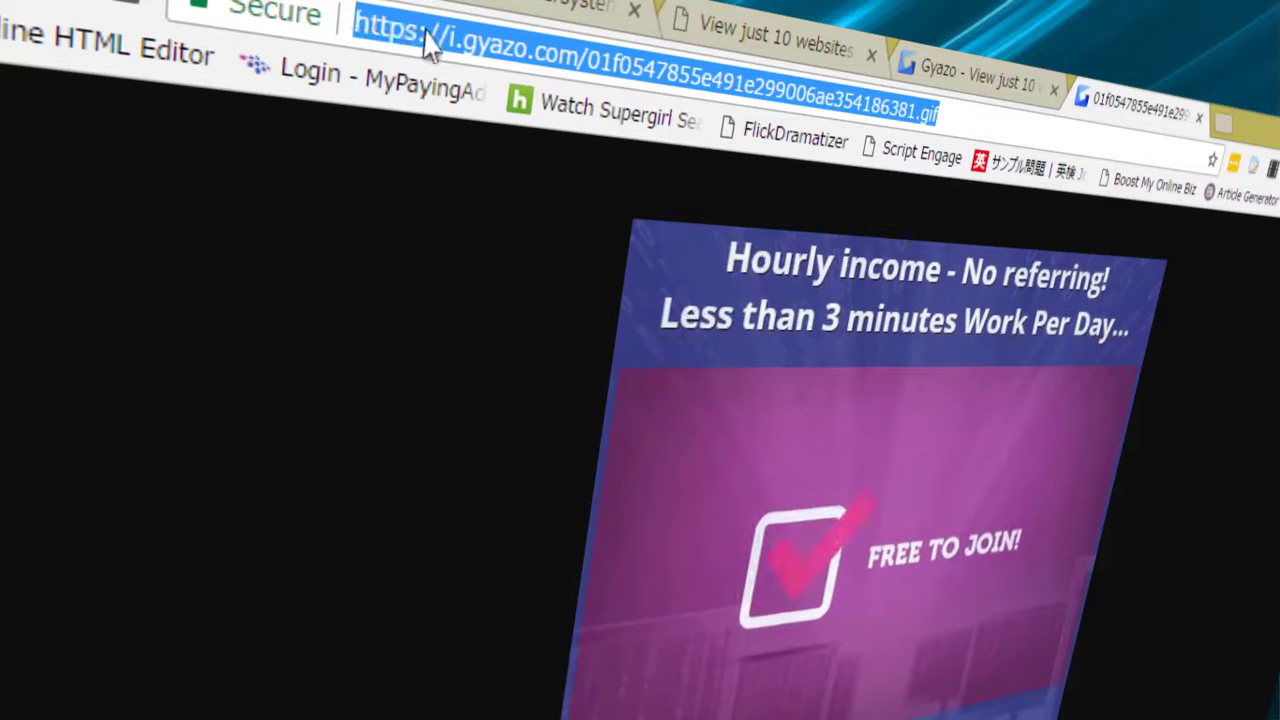
right_click(440, 45)
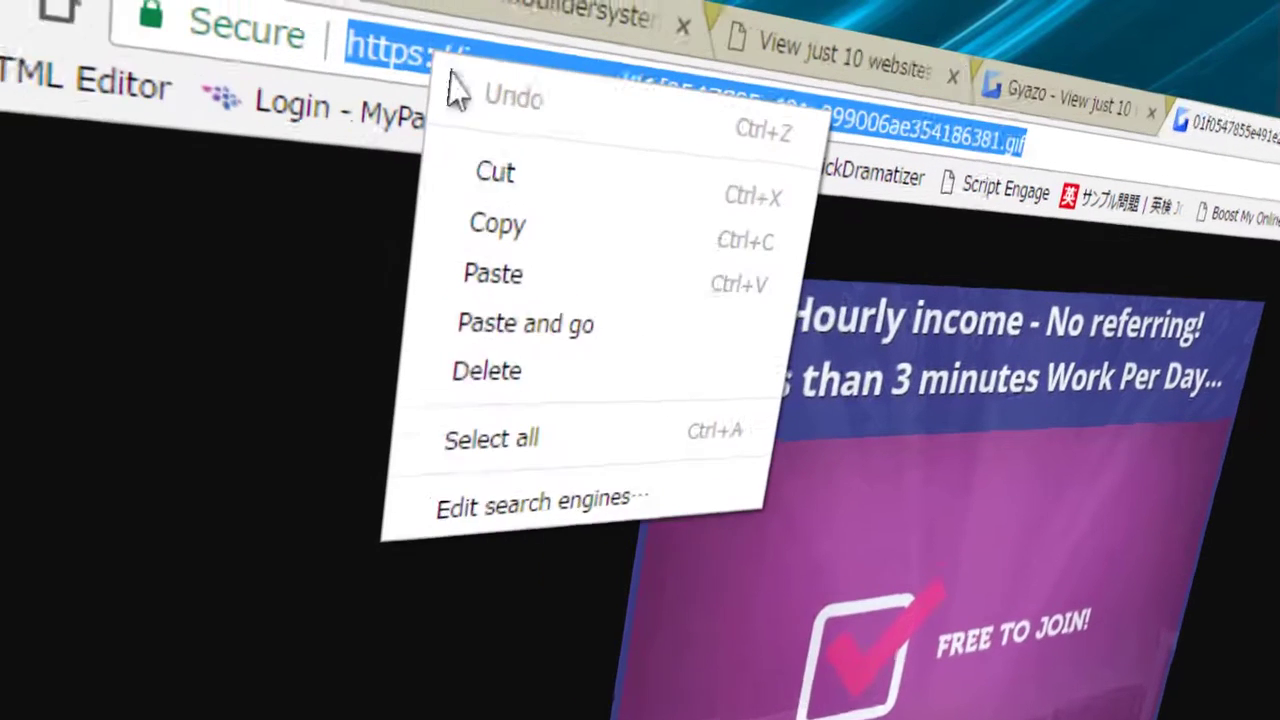
left_click(497, 224)
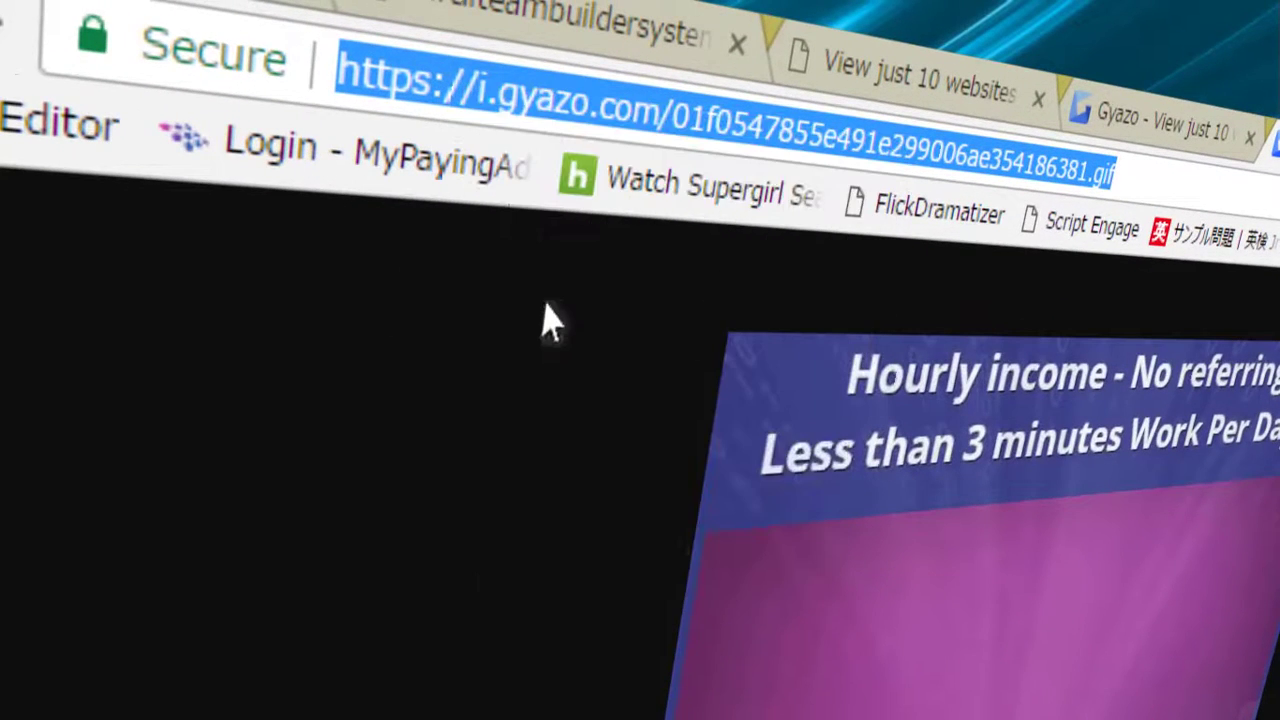
left_click(471, 34)
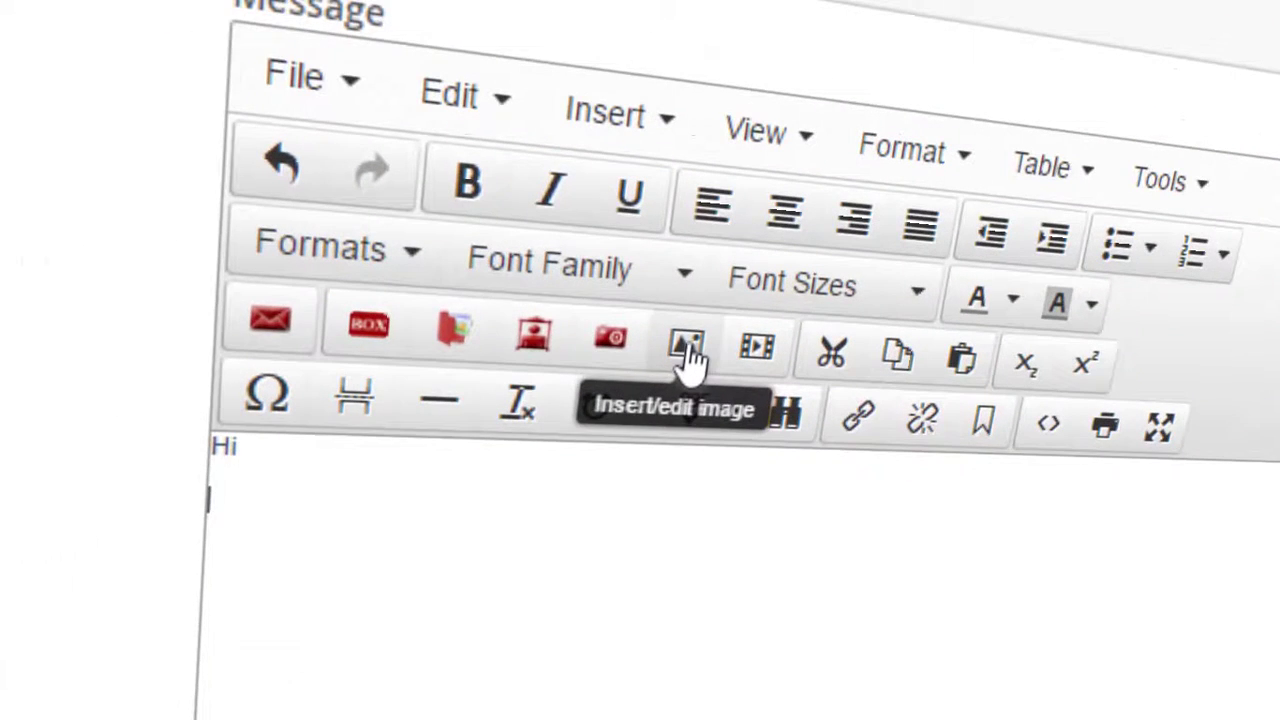
Insert the Gyazo GIF at 562 × 542 using its pasted address as the image source.
left_click(620, 311)
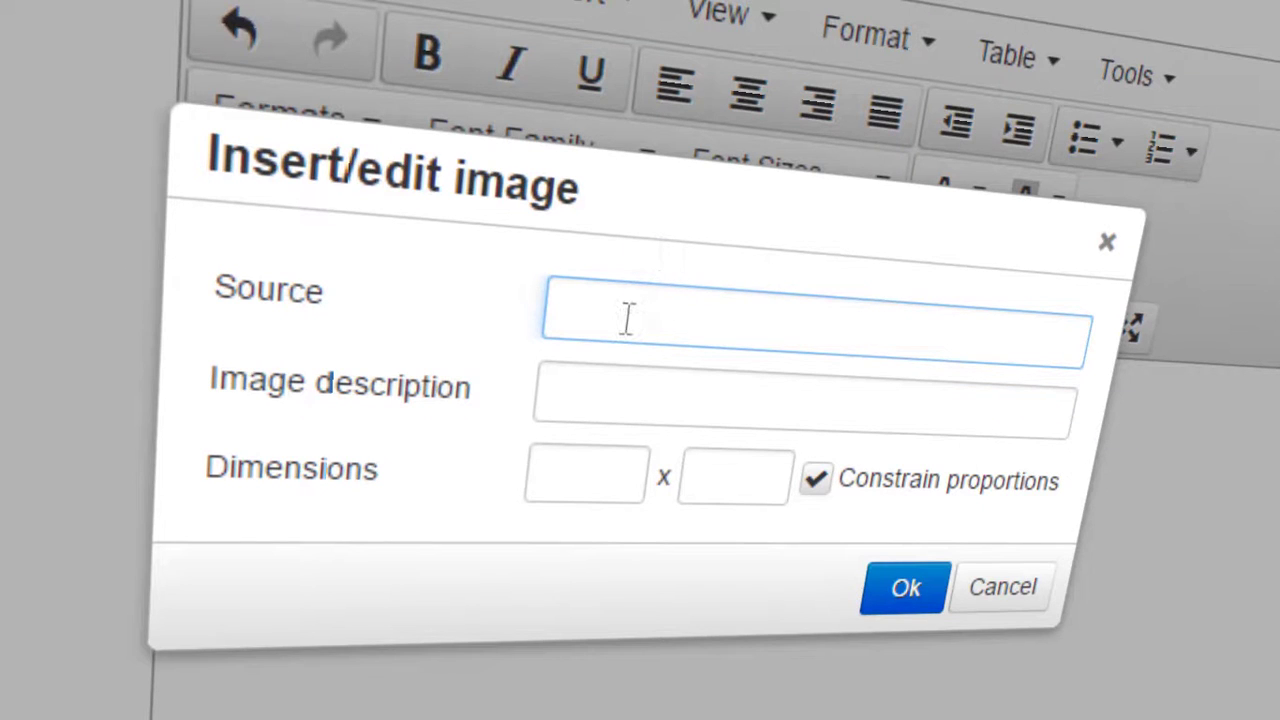
right_click(627, 318)
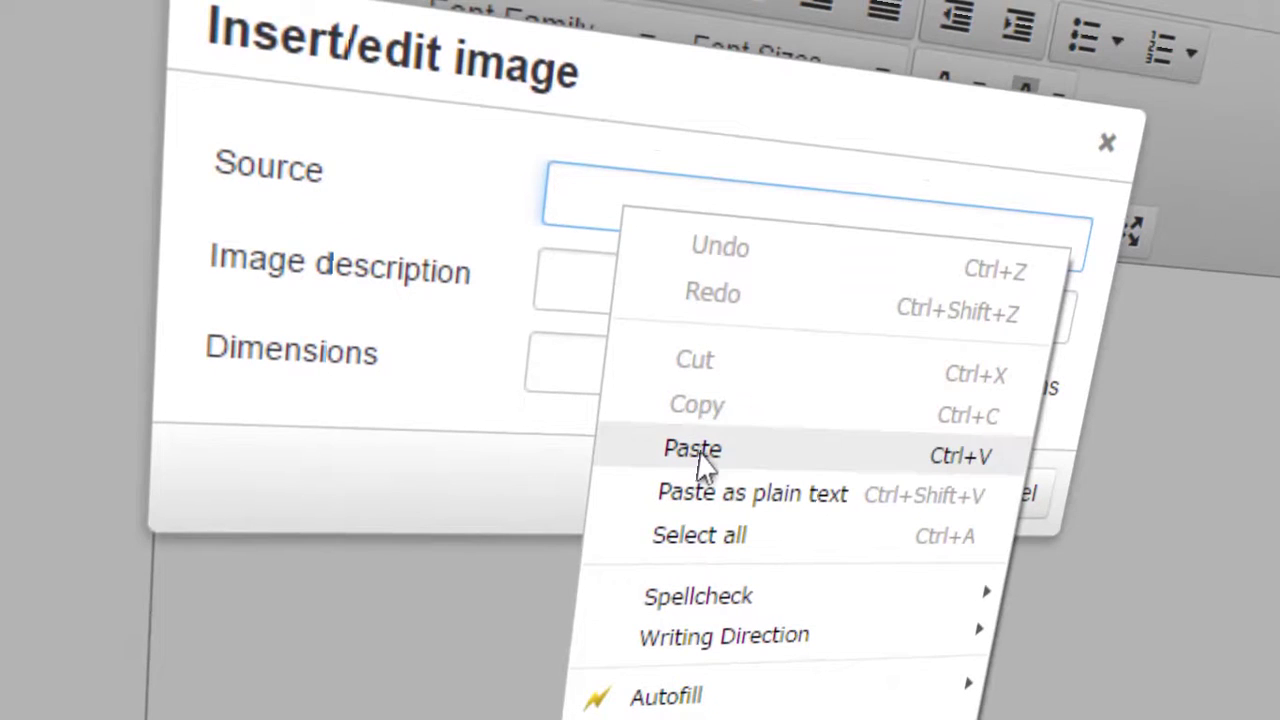
left_click(697, 450)
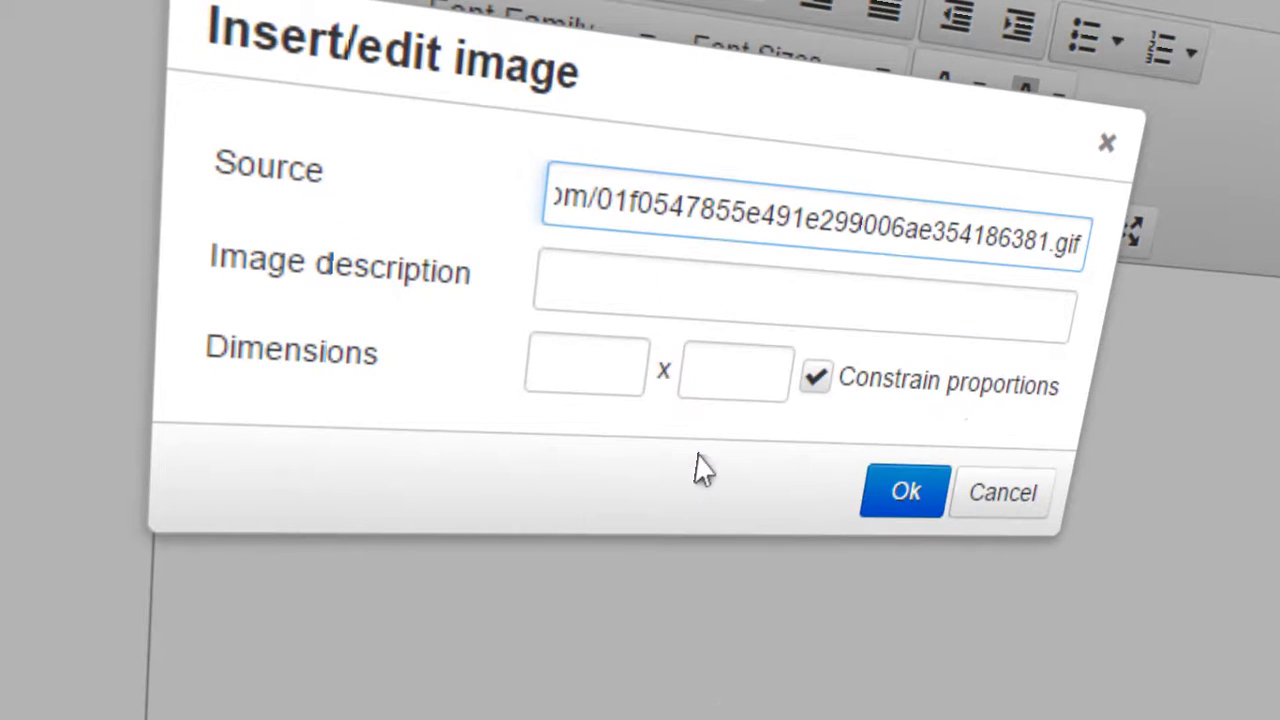
key("Tab")
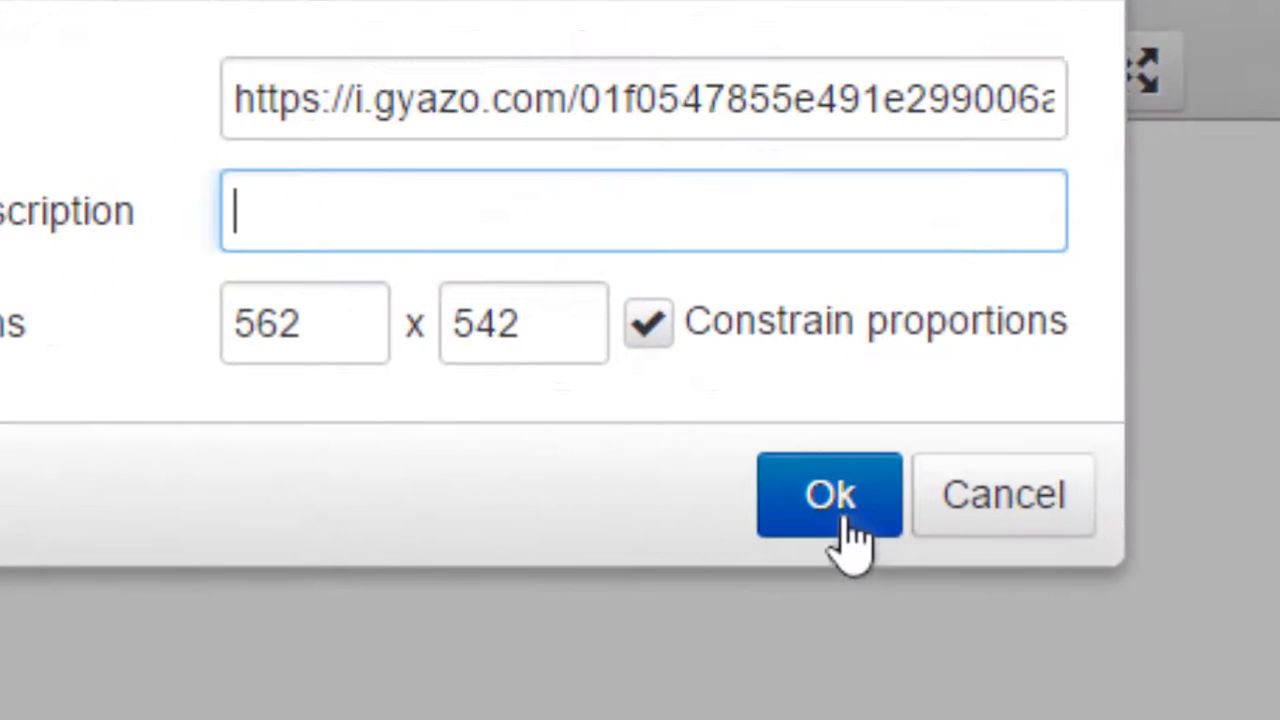
left_click(910, 507)
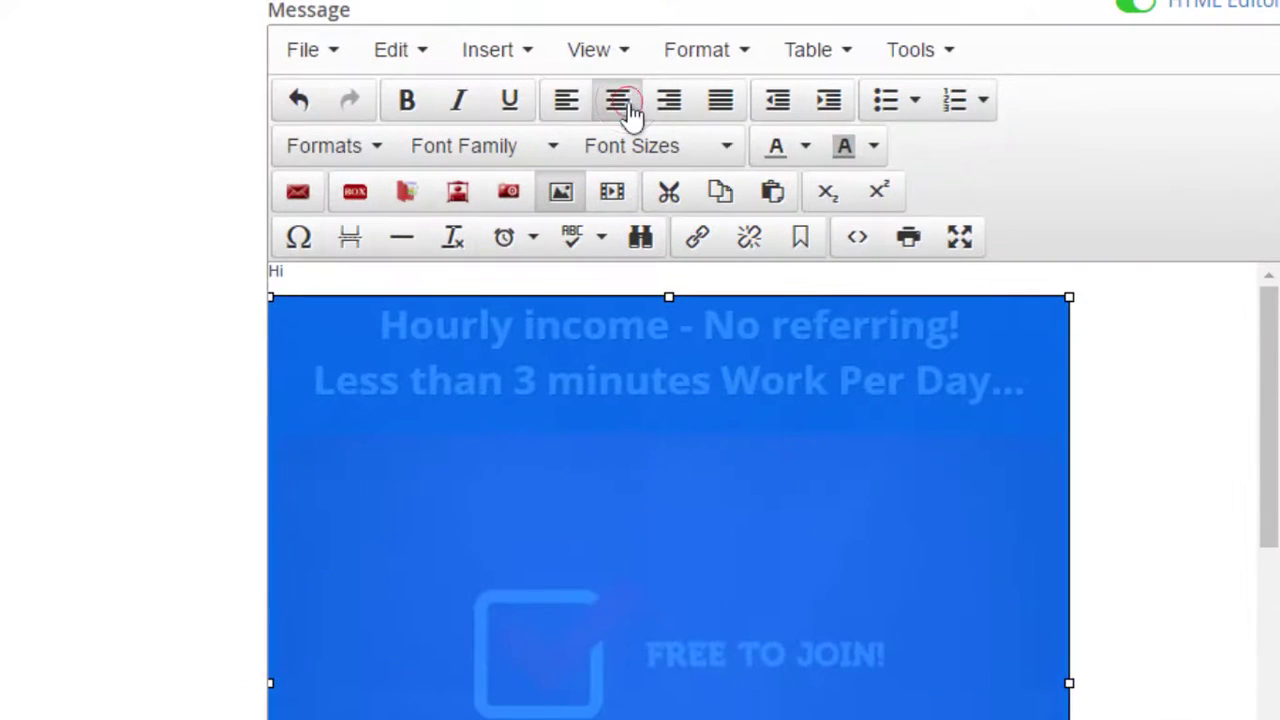
Centre the Gyazo GIF in the message and check its placement.
left_click(650, 263)
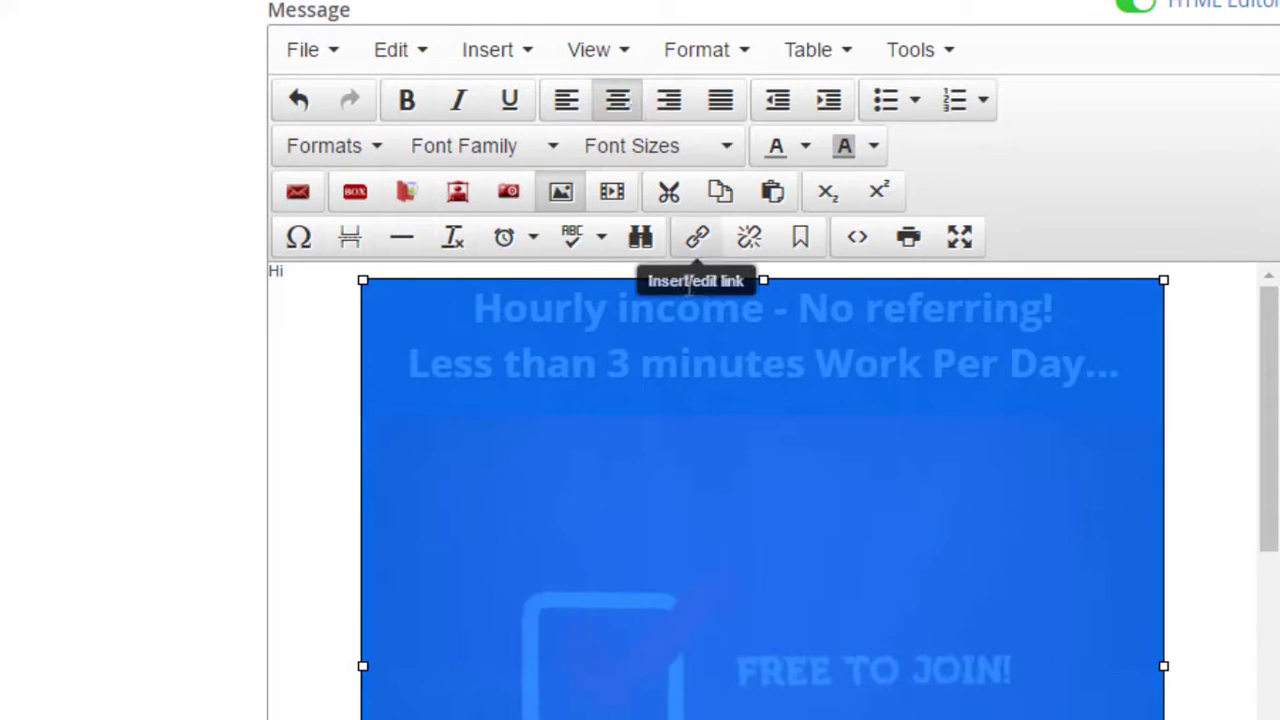
scroll(731, 388, "down", 3)
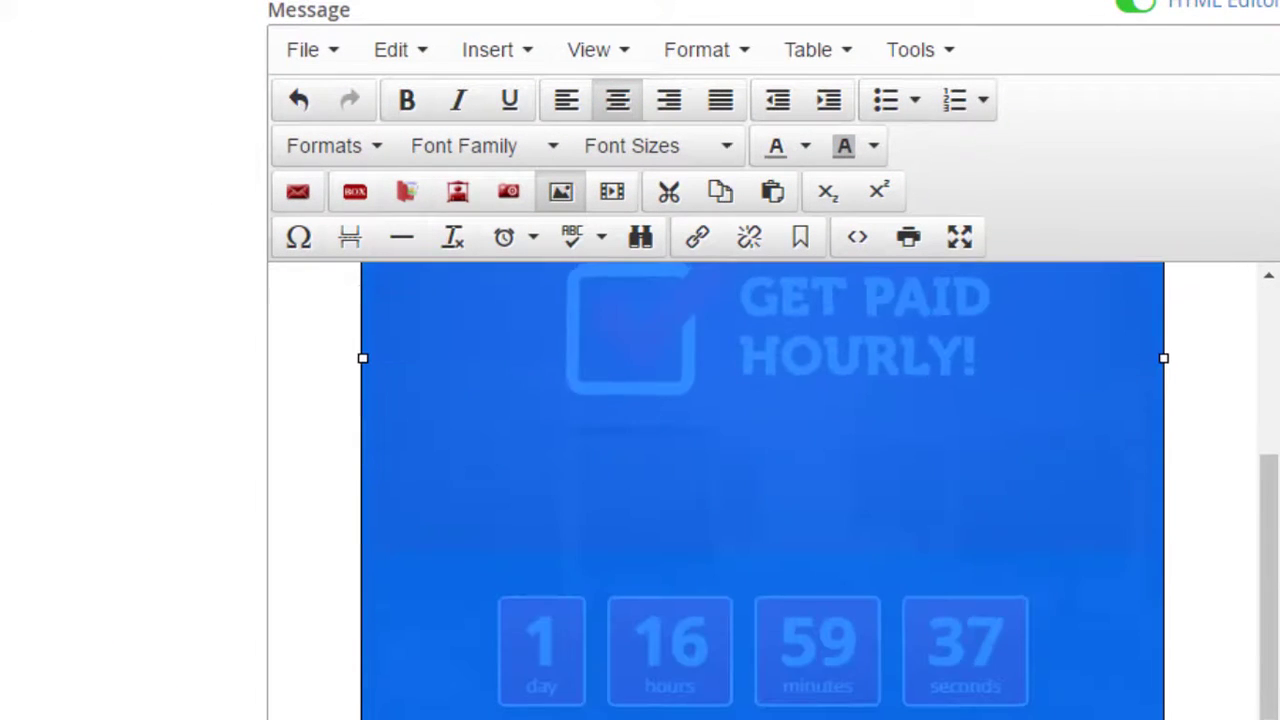
scroll(731, 388, "down", 3)
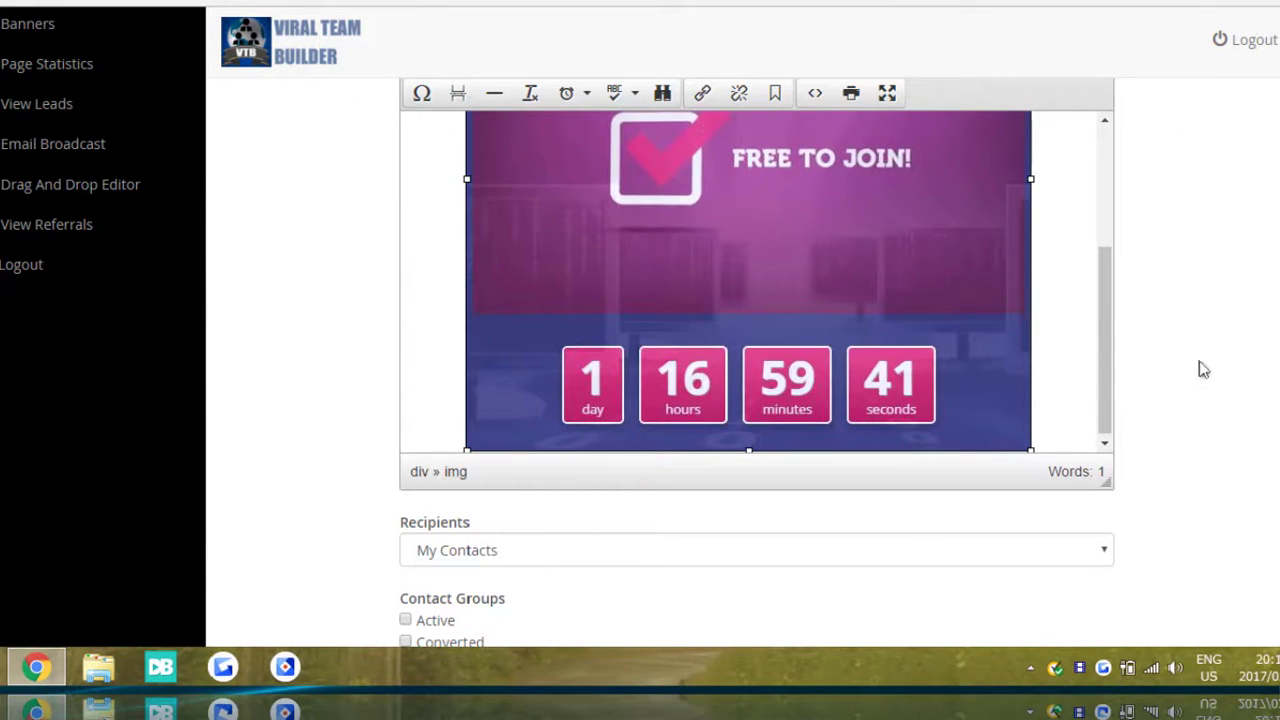
scroll(1203, 369, "down", 1)
scroll(1203, 369, "up", 2)
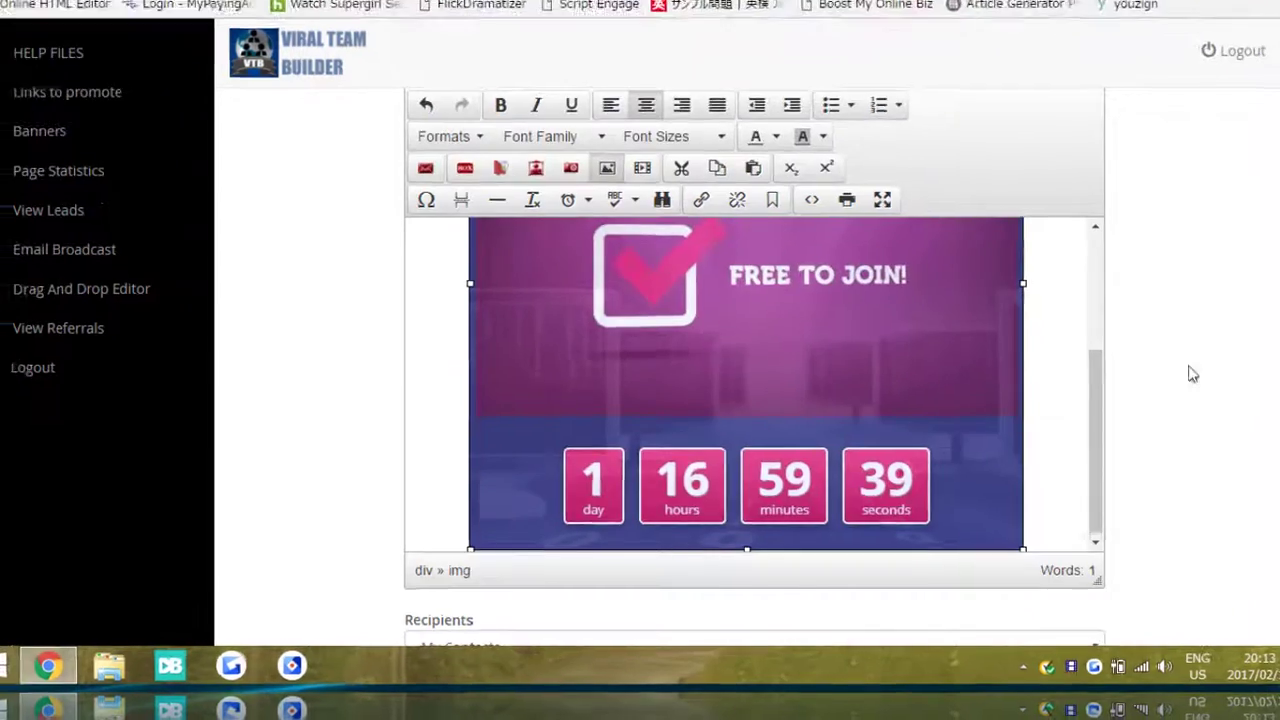
scroll(1192, 374, "up", 3)
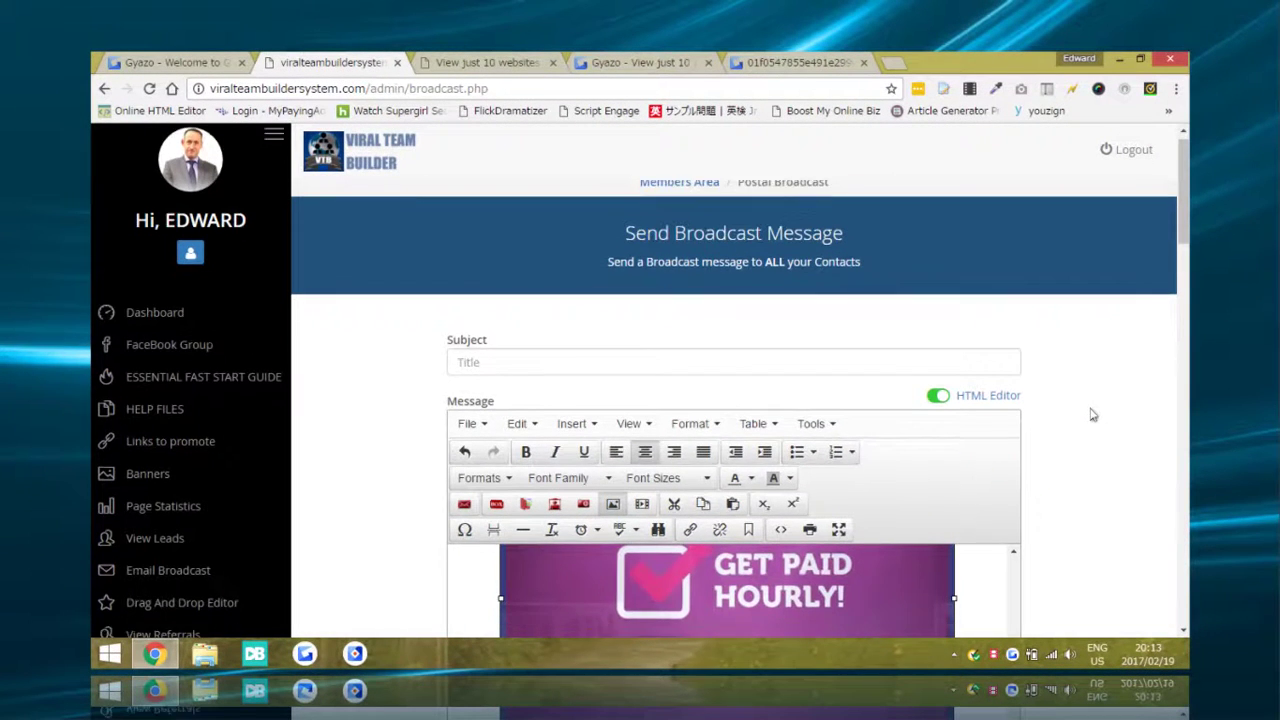
scroll(1093, 415, "down", 3)
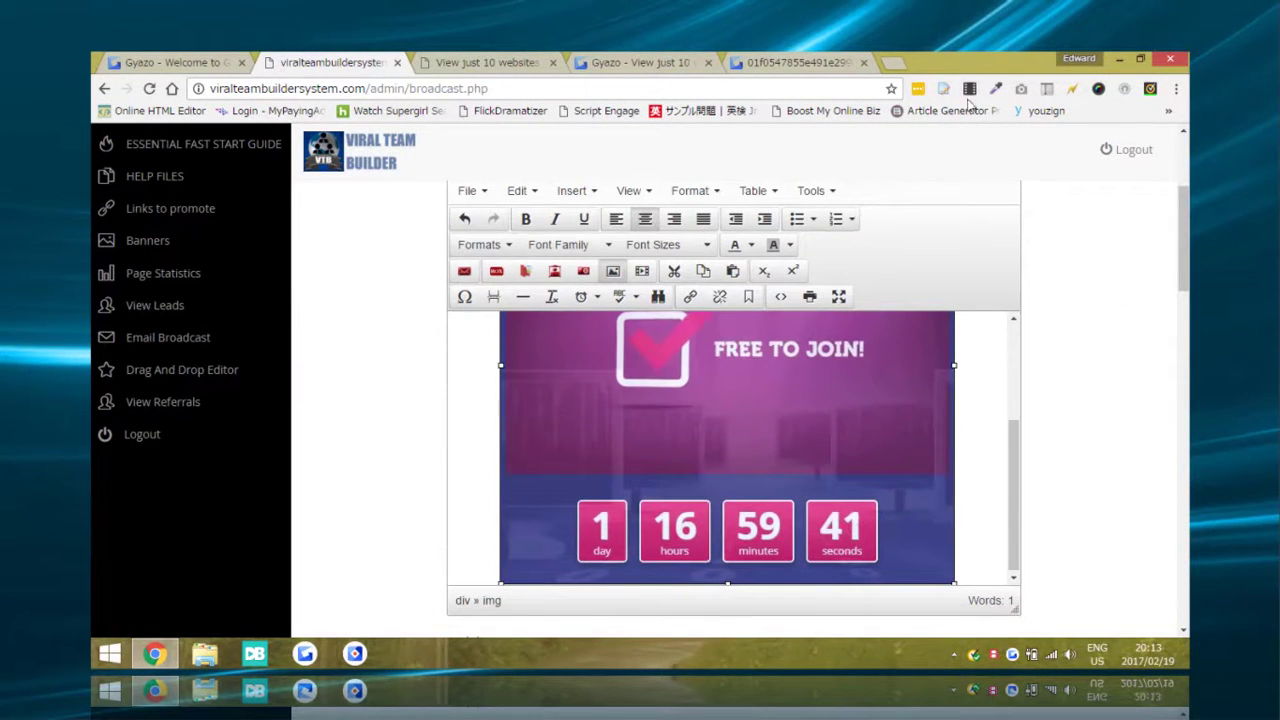
Compare with the original on Gyazo, then bring up the 'Hourly income - No referring!' landing page.
left_click(762, 66)
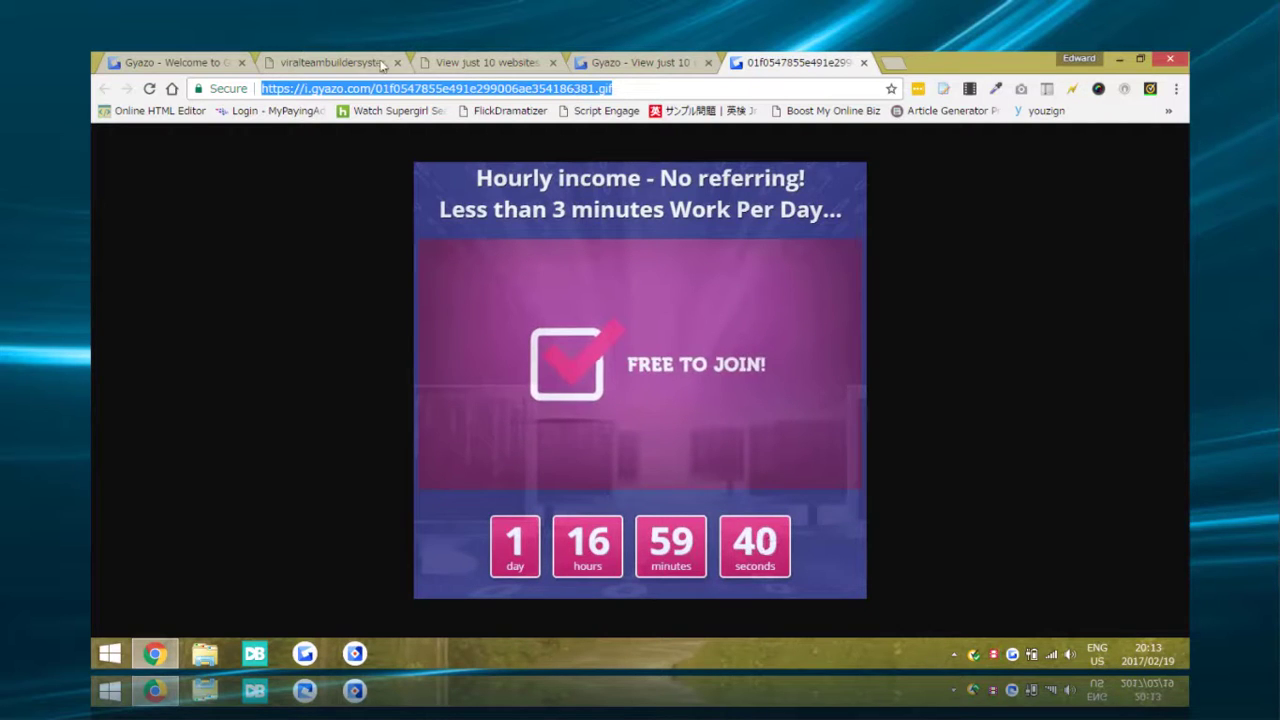
left_click(325, 64)
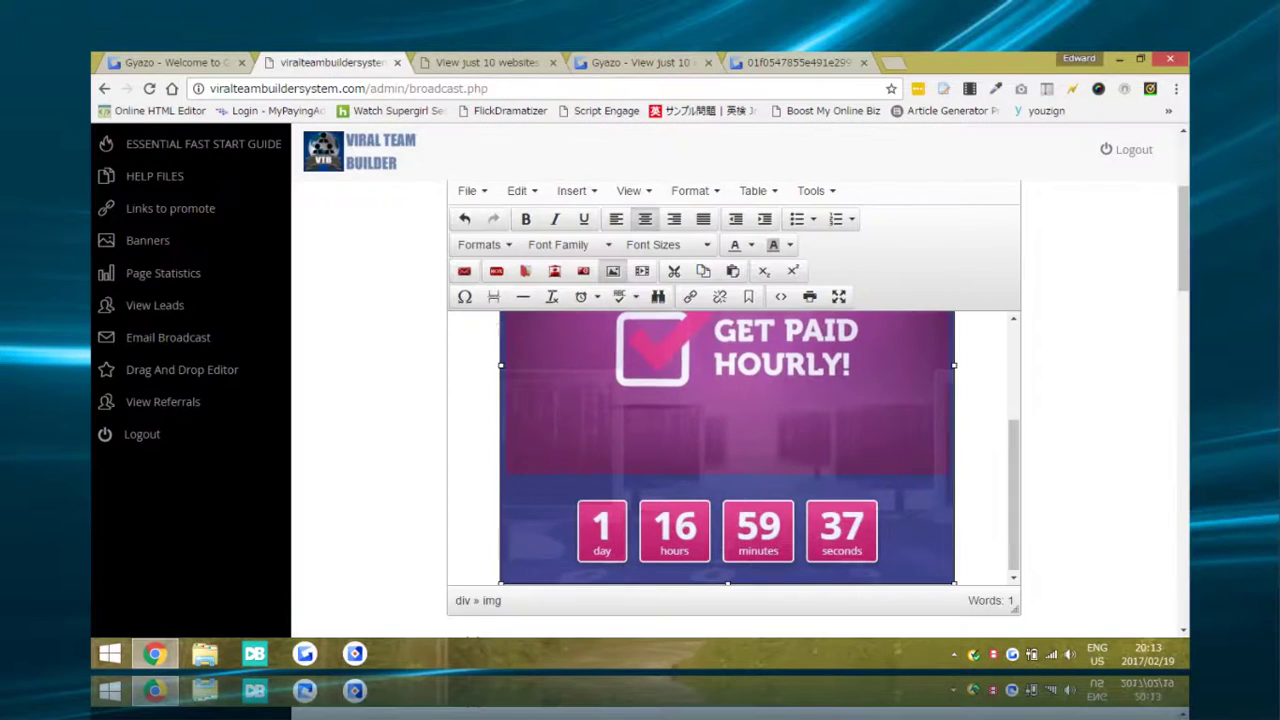
scroll(446, 454, "down", 3)
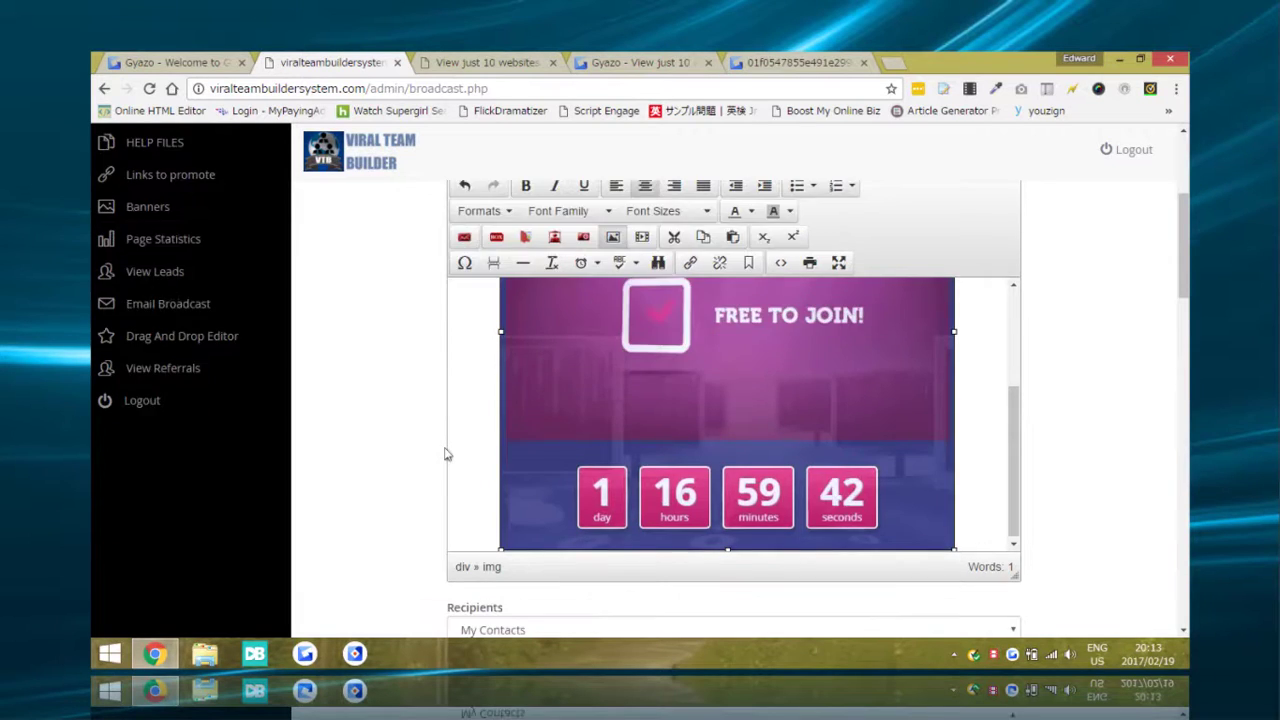
scroll(446, 454, "up", 5)
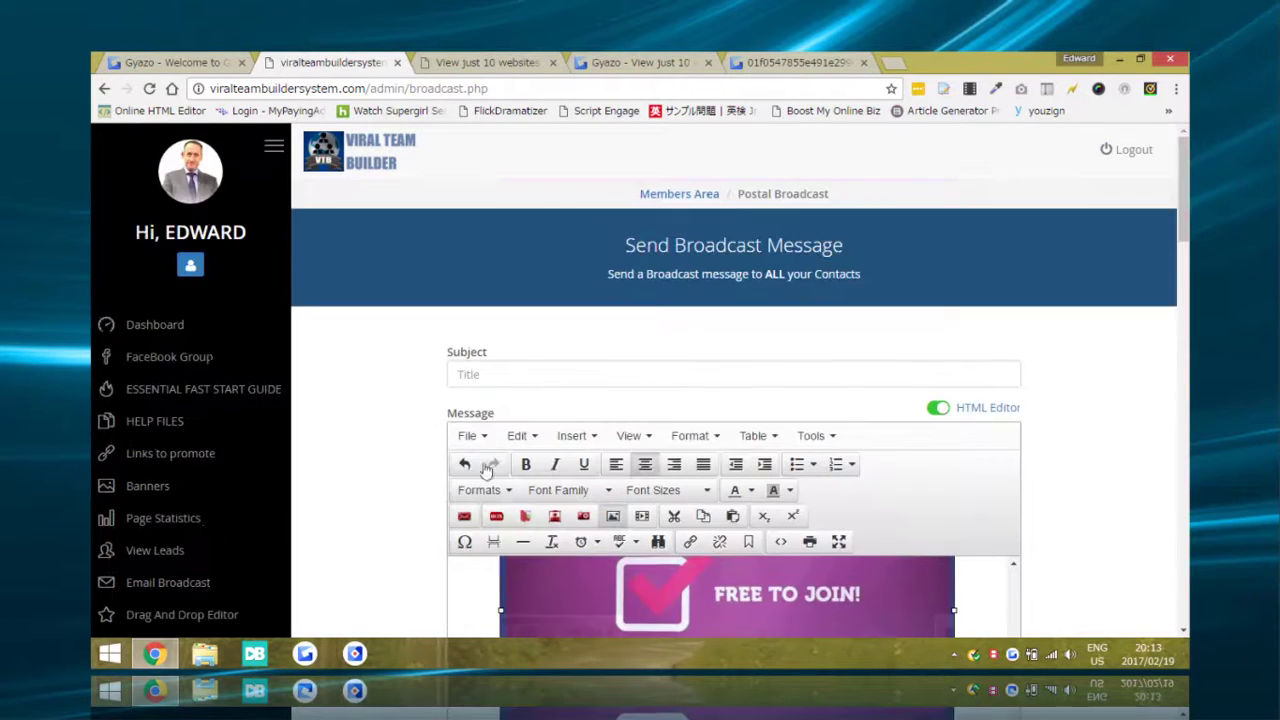
scroll(383, 472, "down", 3)
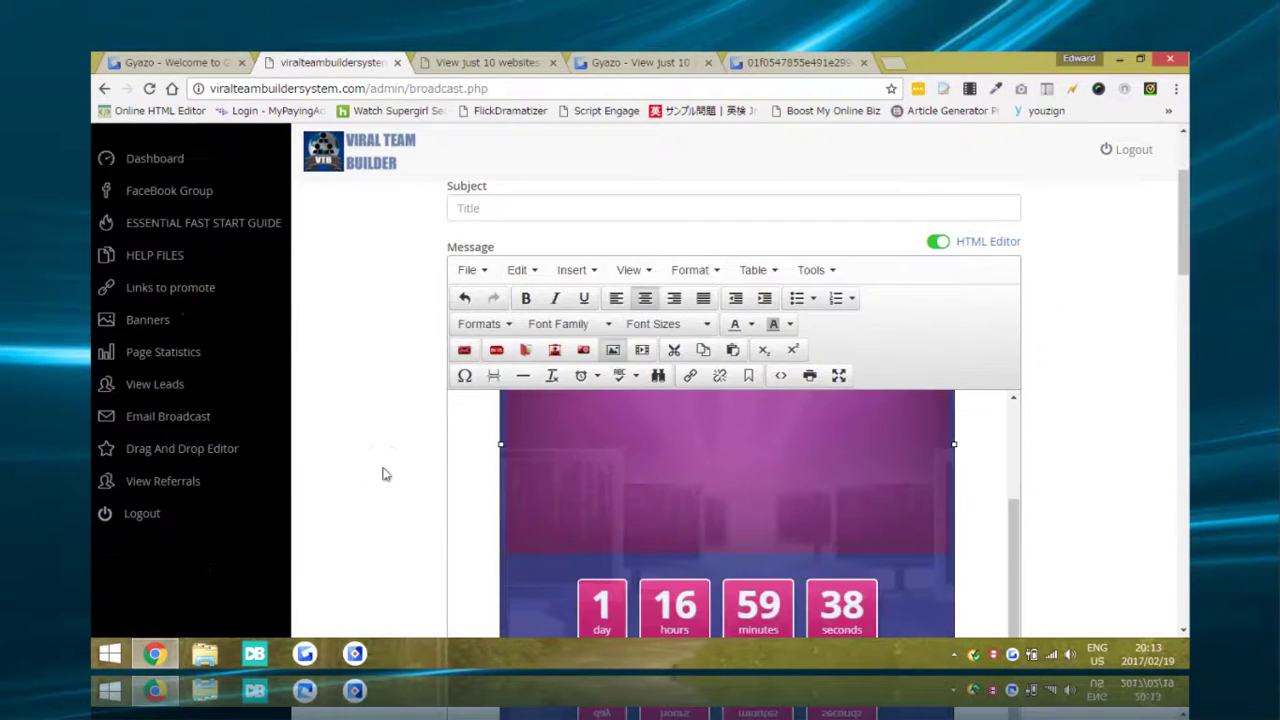
left_click(496, 64)
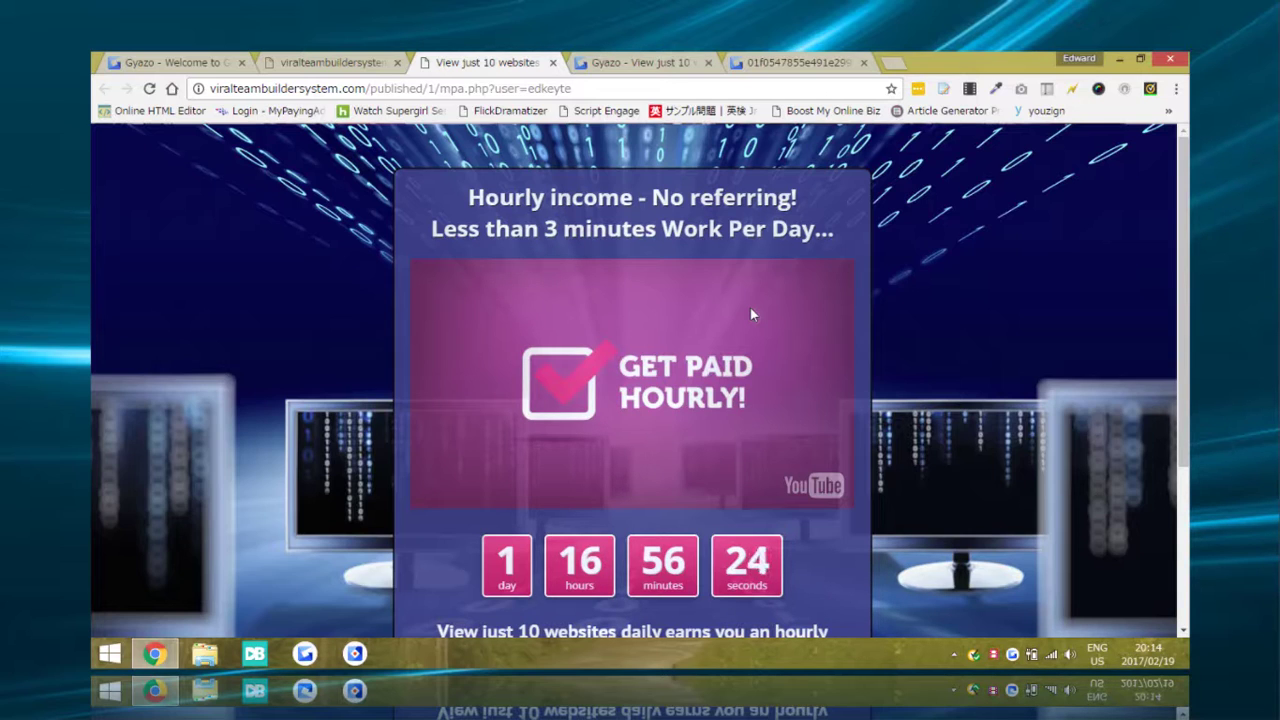
Open the landing page's mpa video on YouTube and prefix 'gif' to youtube.com in its URL.
left_click(827, 488)
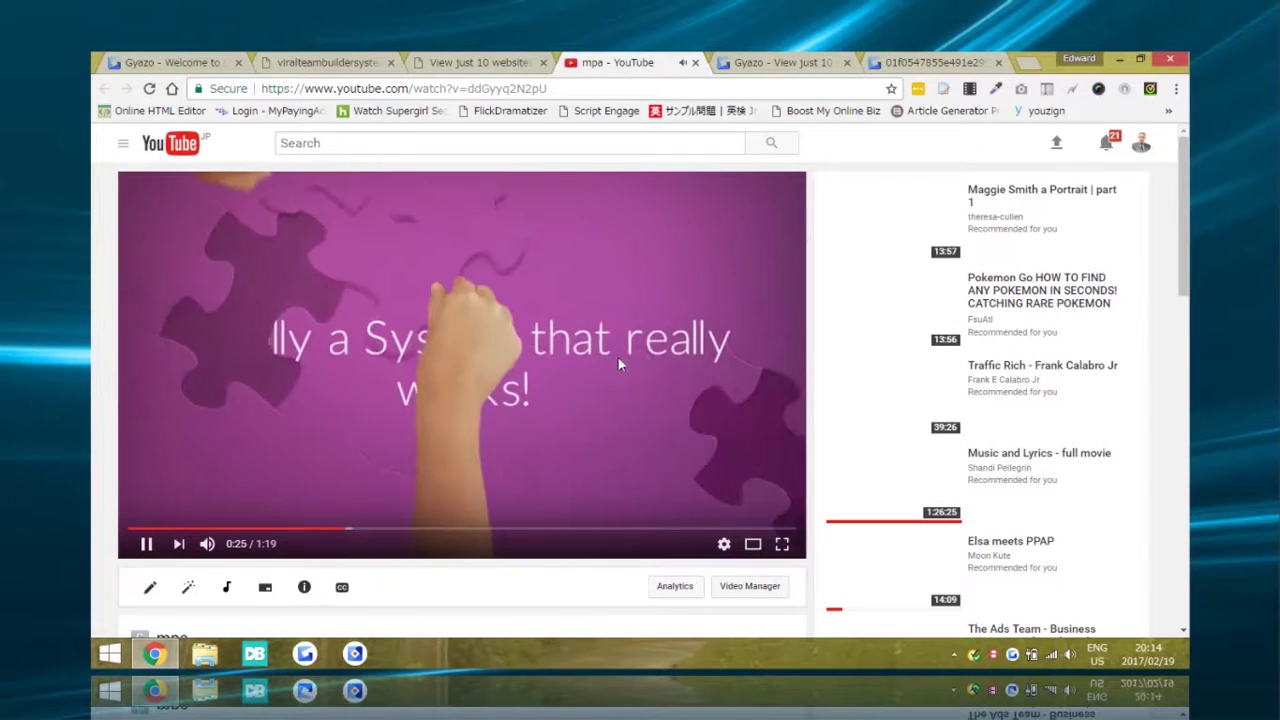
left_click(618, 363)
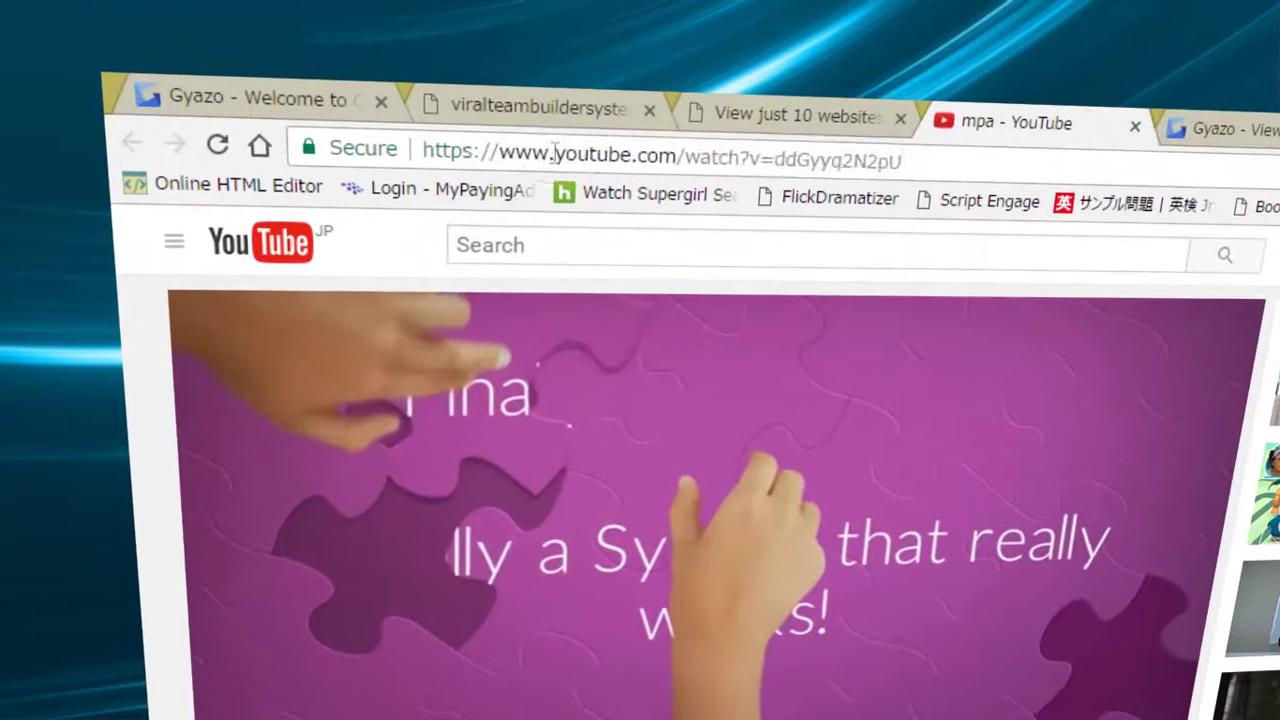
left_click(335, 88)
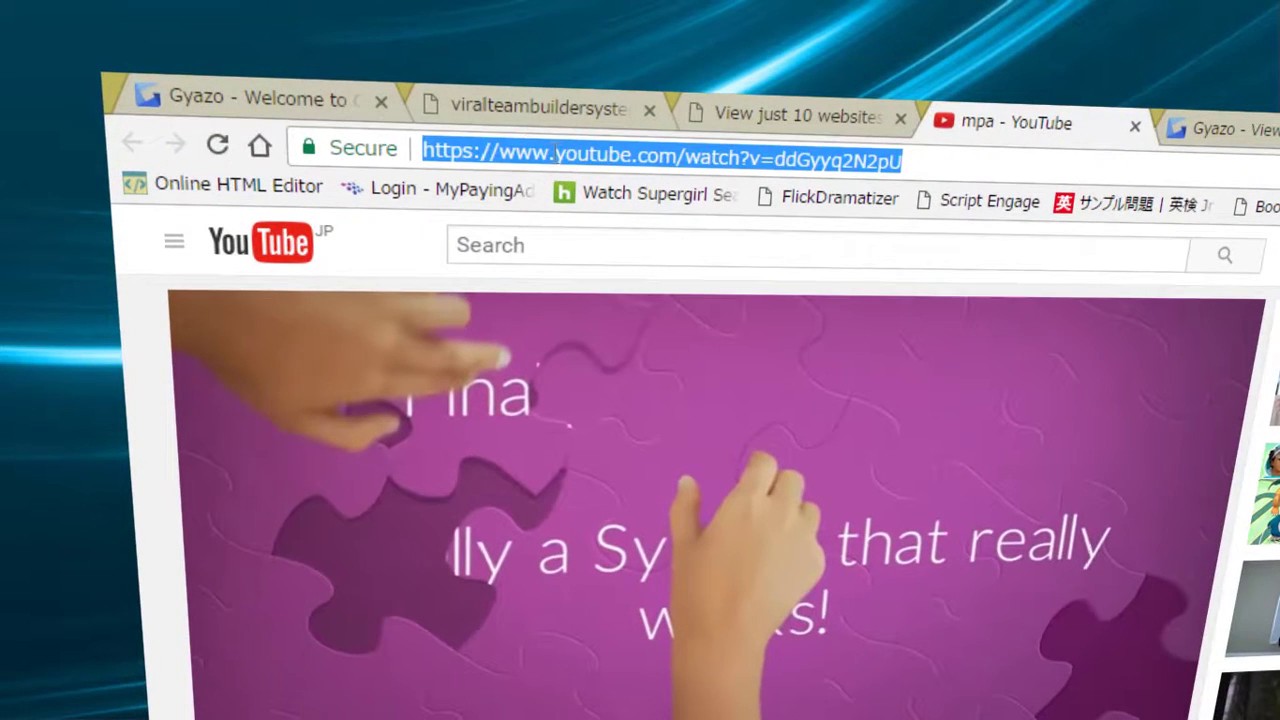
left_click(555, 158)
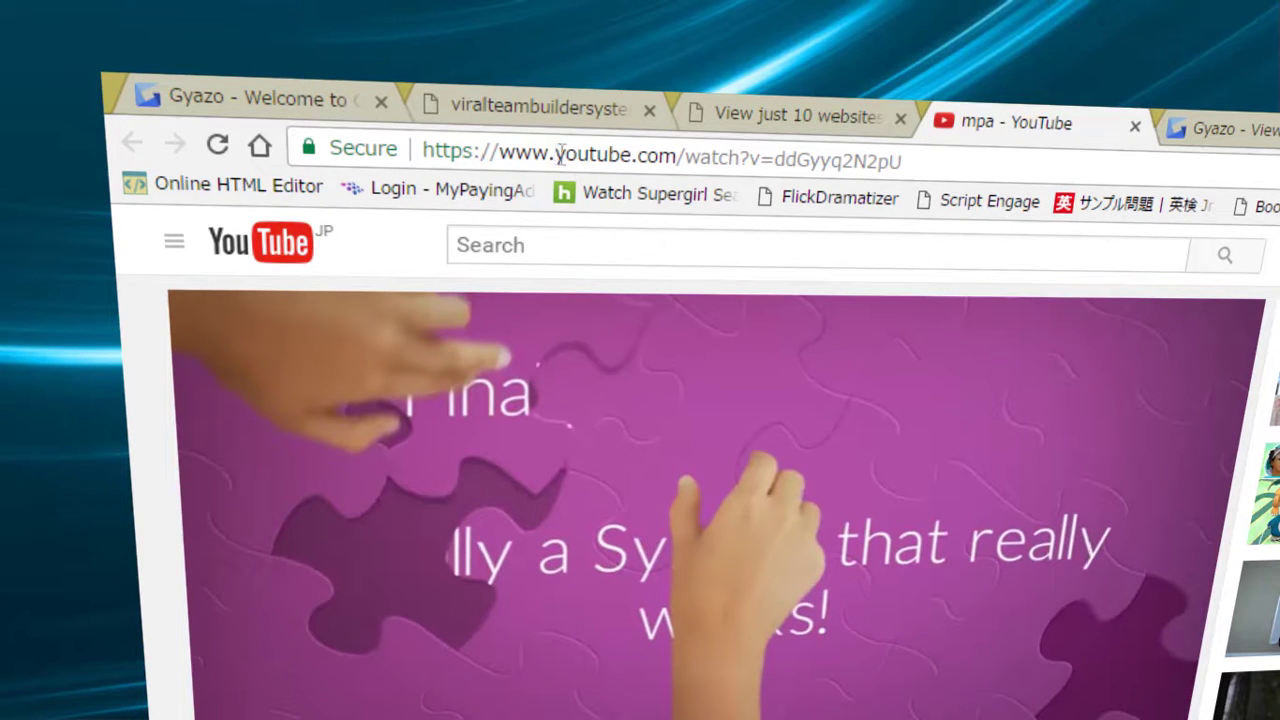
left_click_drag(558, 155, 652, 165)
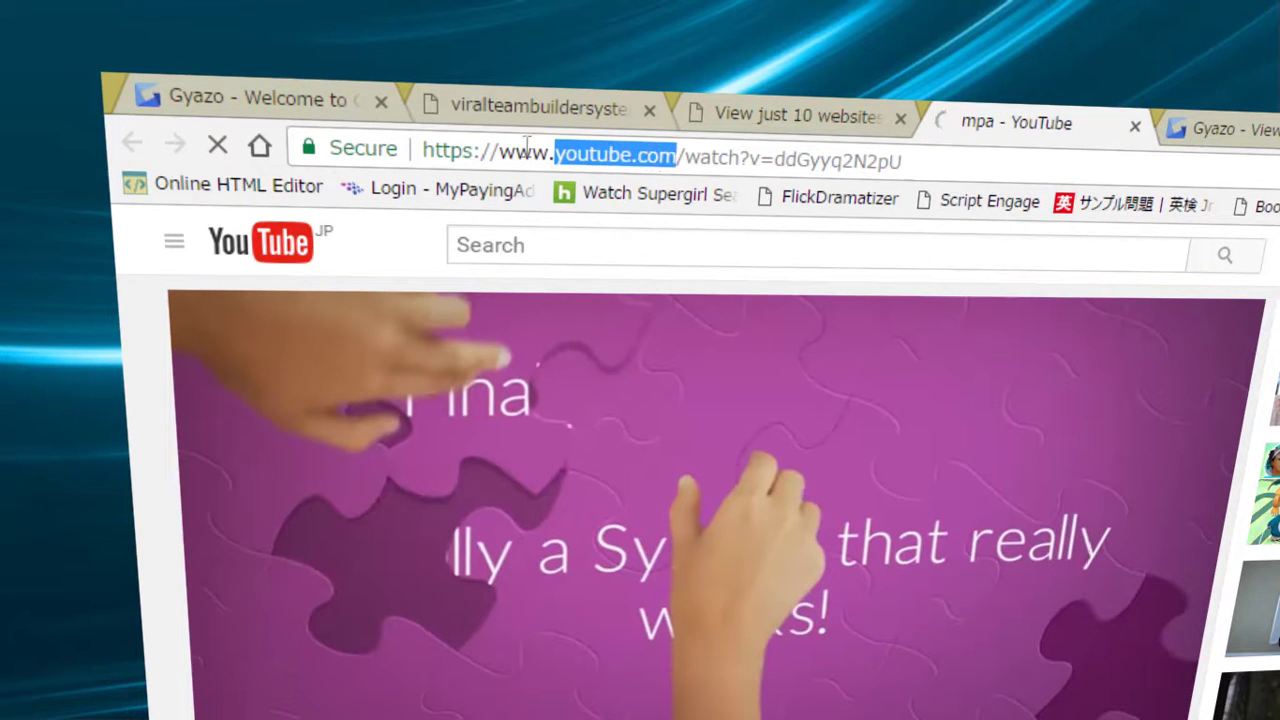
left_click(556, 156)
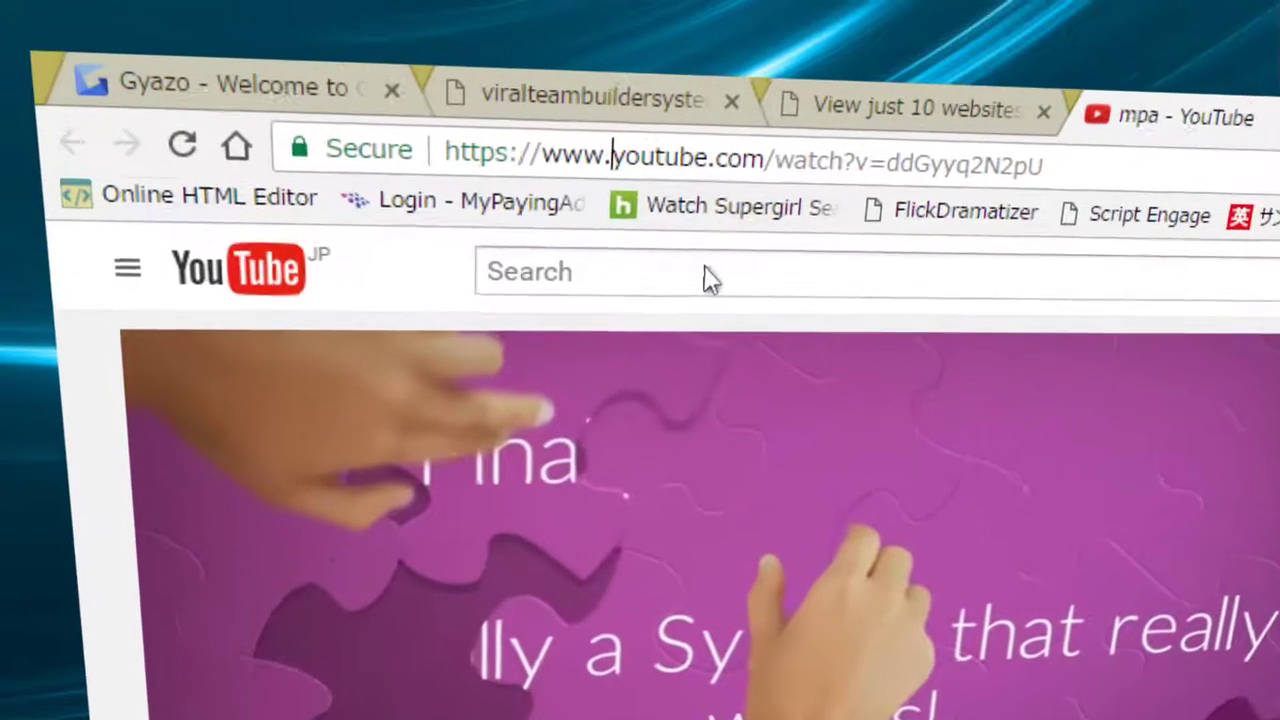
type("gif")
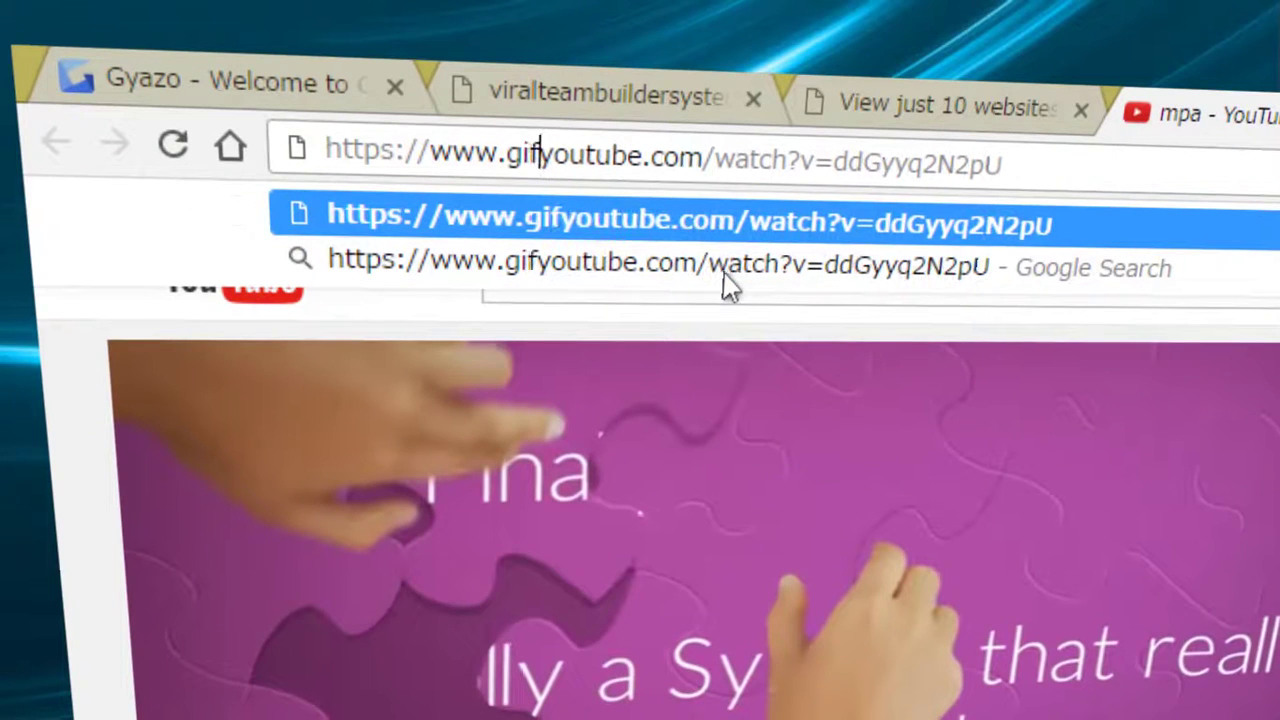
key("Return")
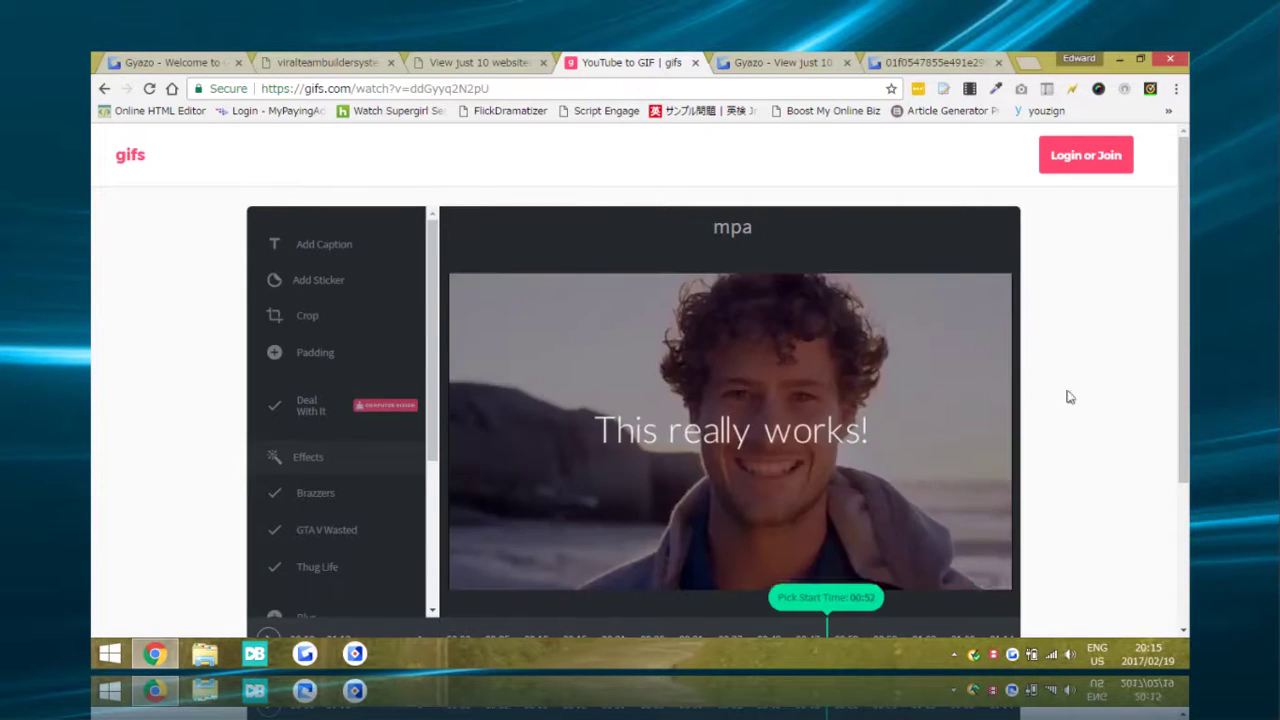
Set the gifs.com clip selection to the three-second 00:42.65–00:45.65 range.
scroll(1117, 414, "down", 2)
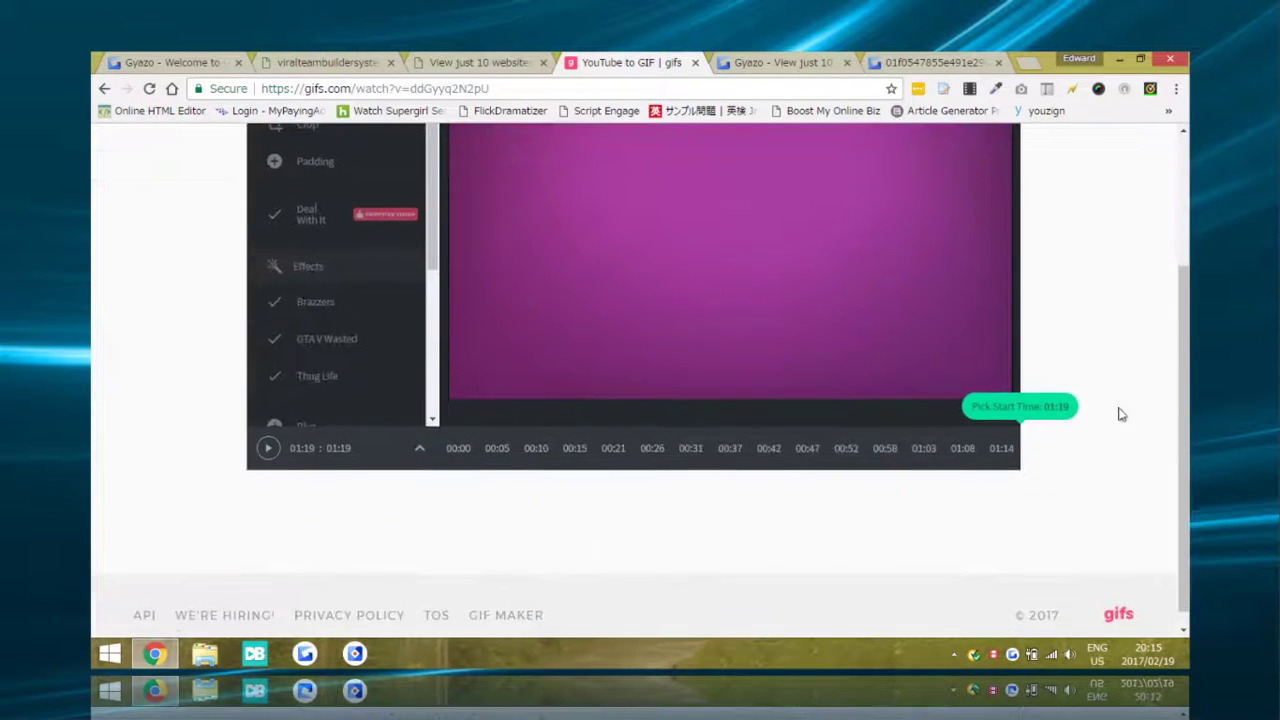
scroll(1117, 414, "up", 2)
scroll(1117, 414, "down", 1)
left_click_drag(637, 583, 653, 581)
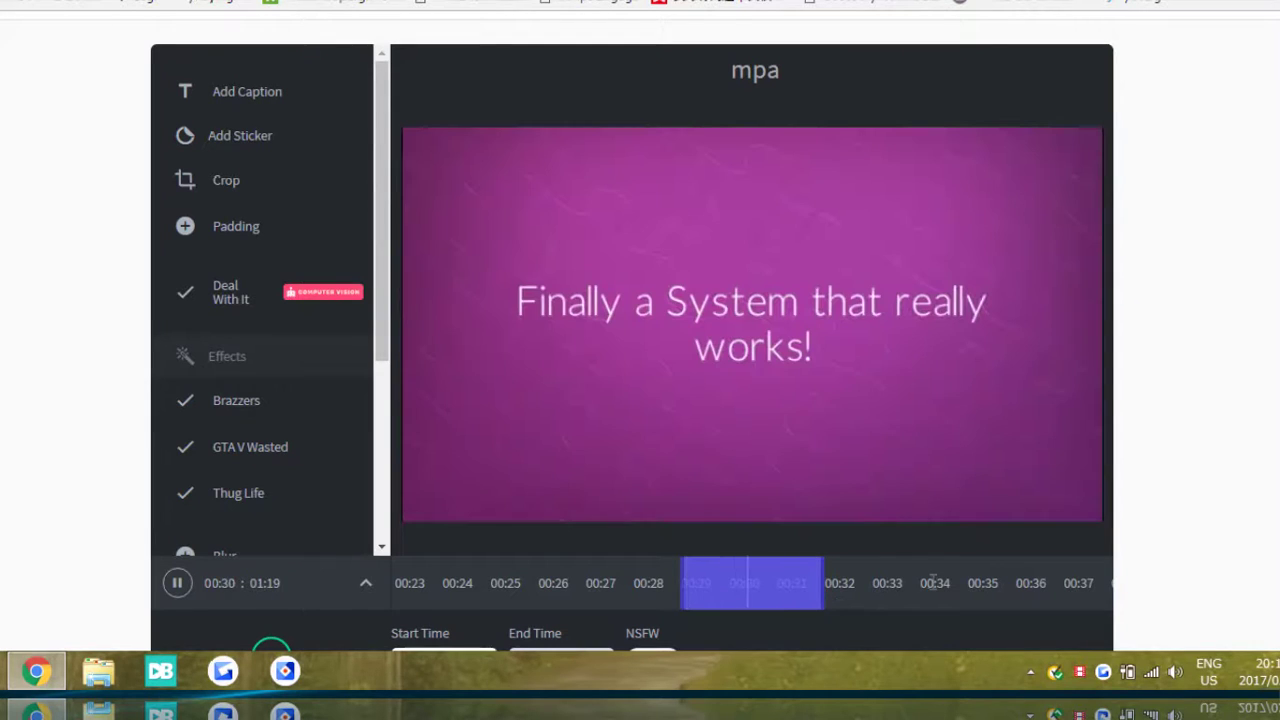
scroll(503, 465, "down", 2)
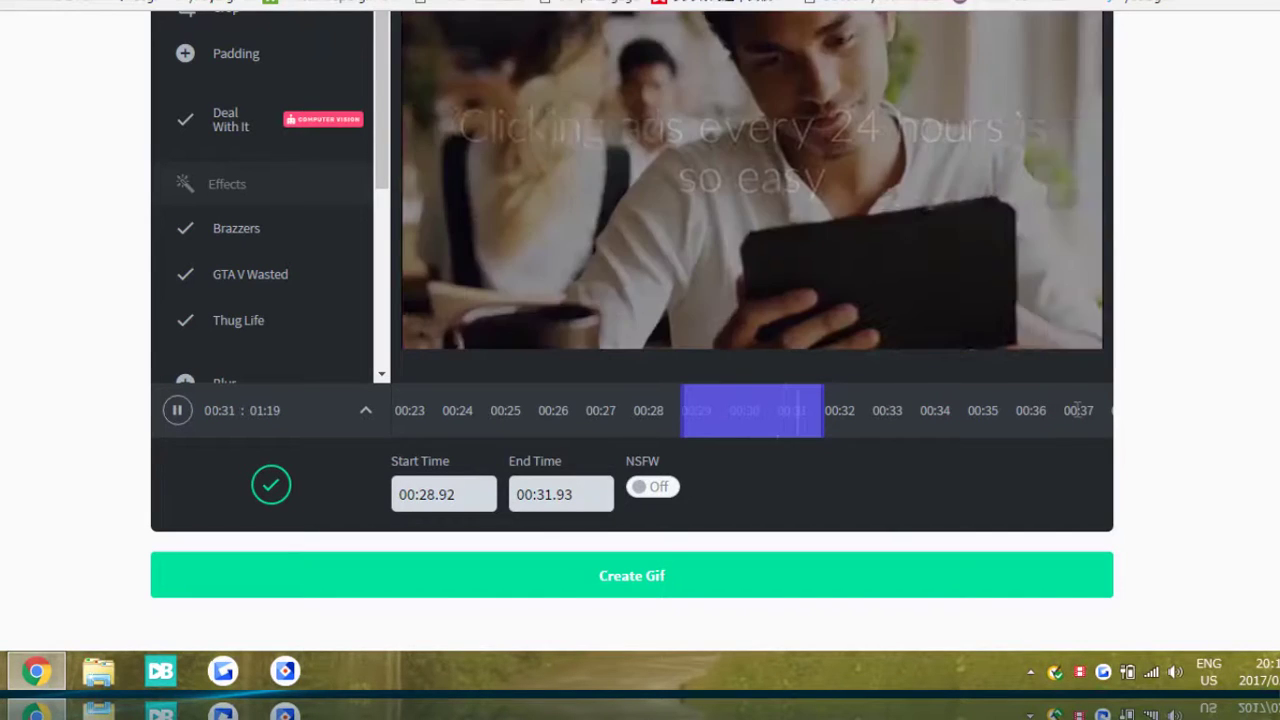
right_click(1063, 406)
left_click(855, 397)
scroll(584, 323, "up", 3)
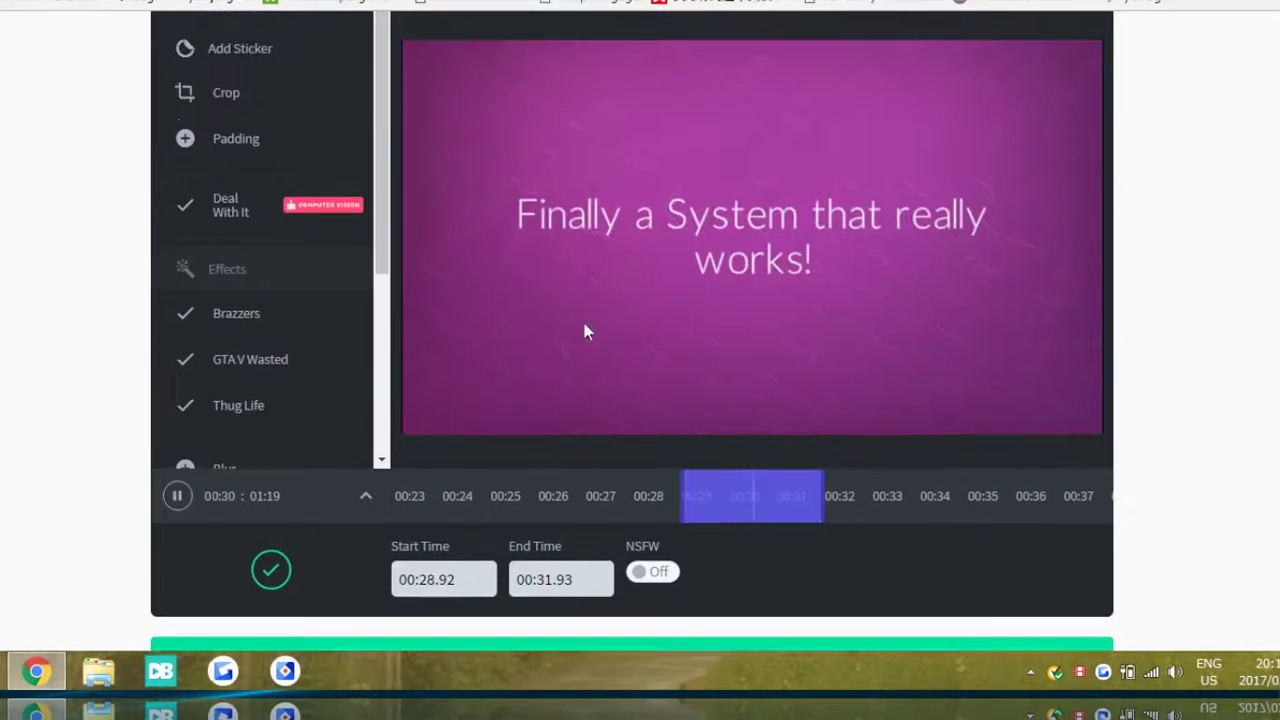
scroll(584, 323, "down", 1)
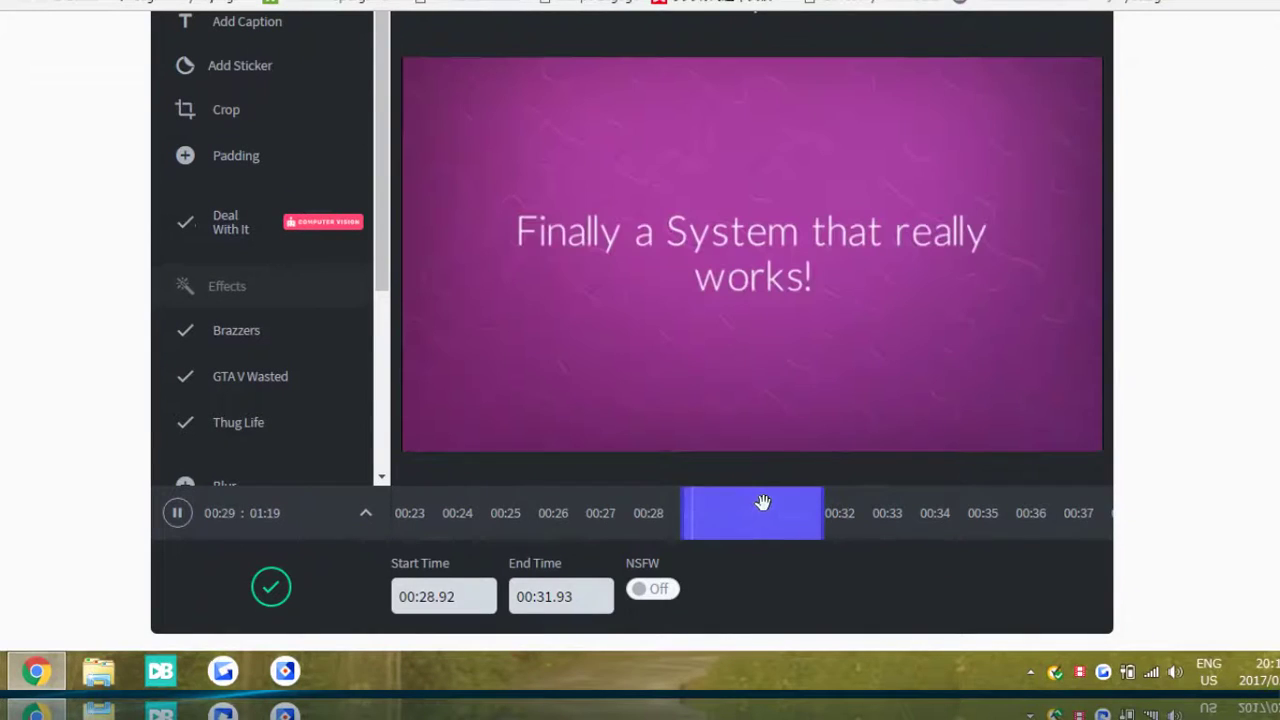
left_click_drag(760, 505, 1035, 515)
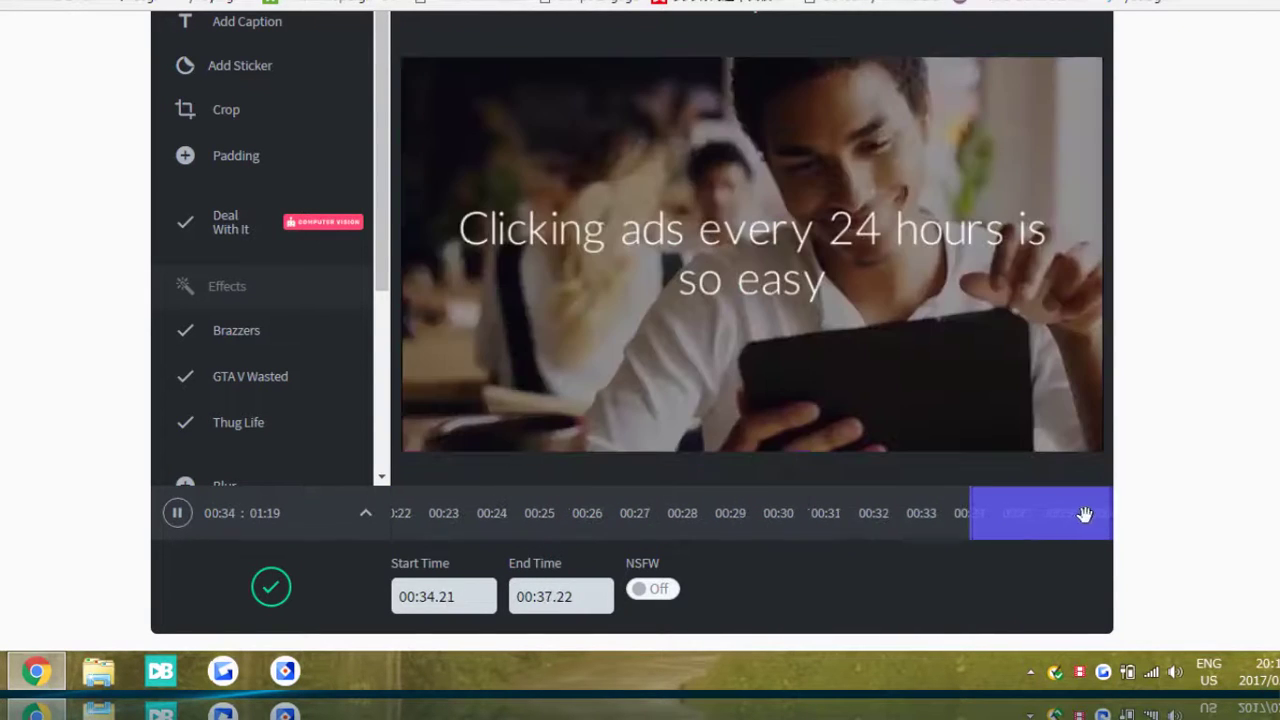
left_click_drag(1087, 514, 690, 513)
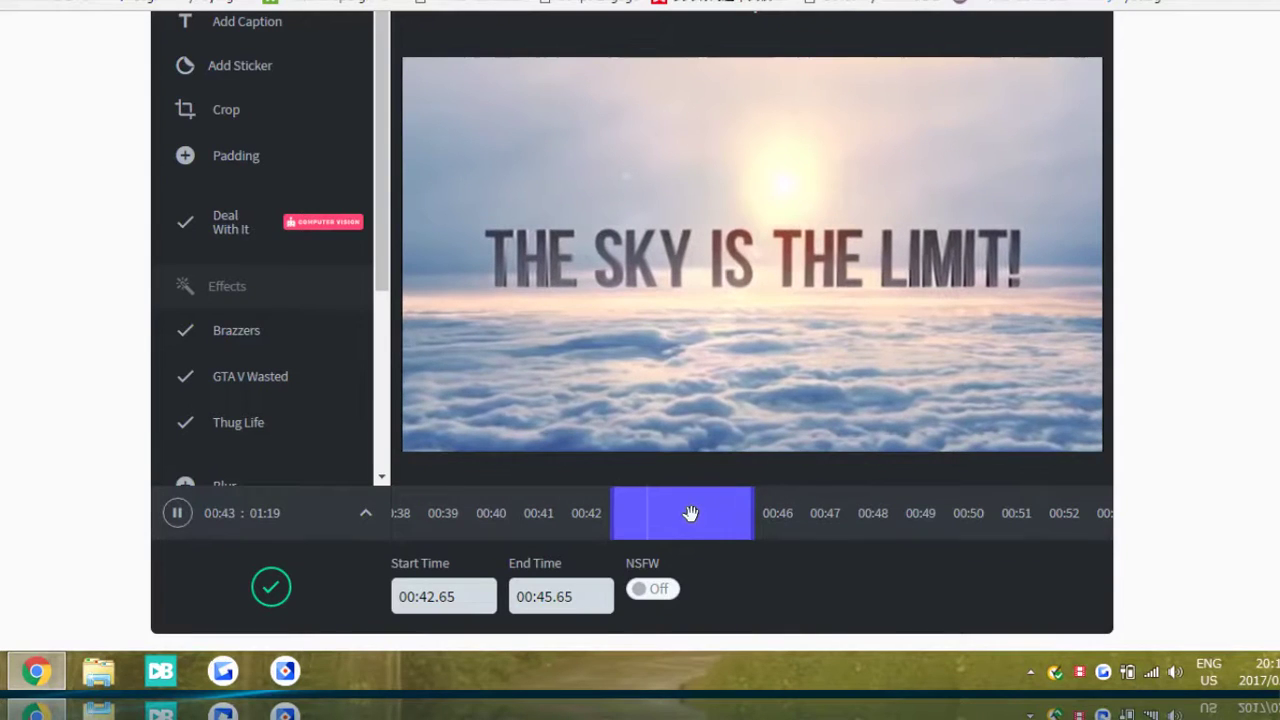
scroll(690, 513, "down", 2)
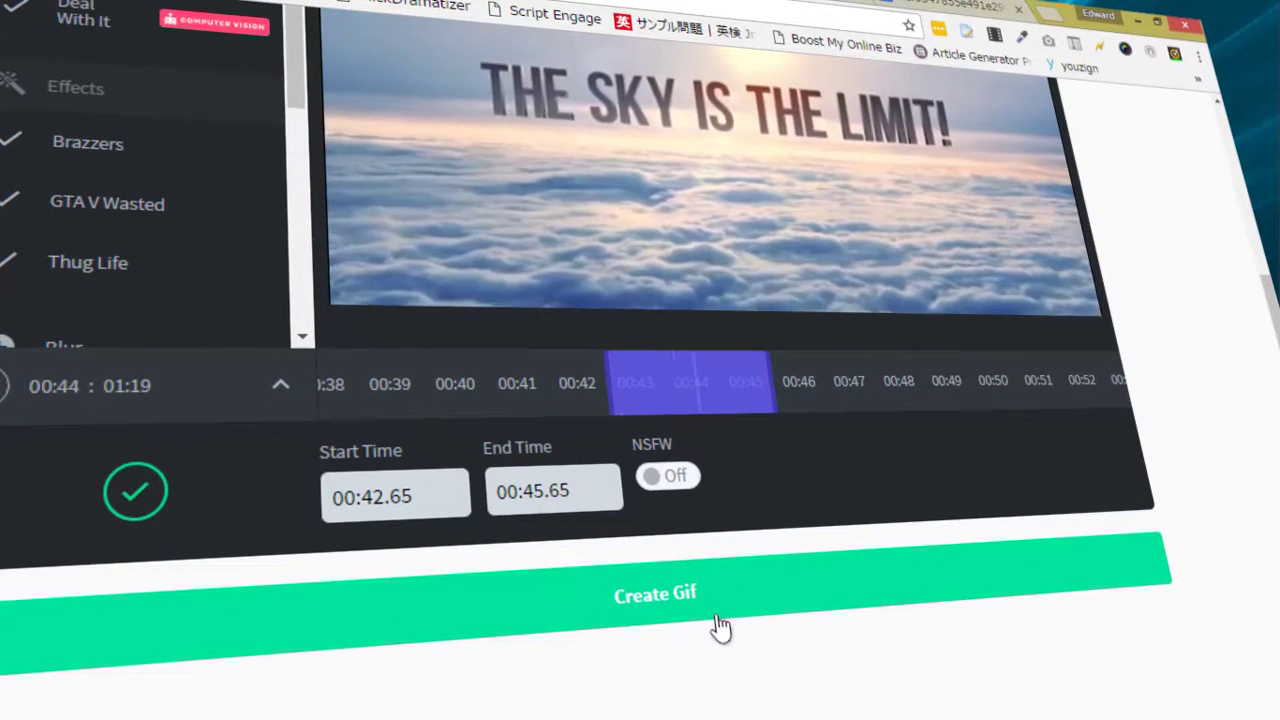
Create the GIF and copy its direct link, then return to the broadcast editor.
left_click(718, 617)
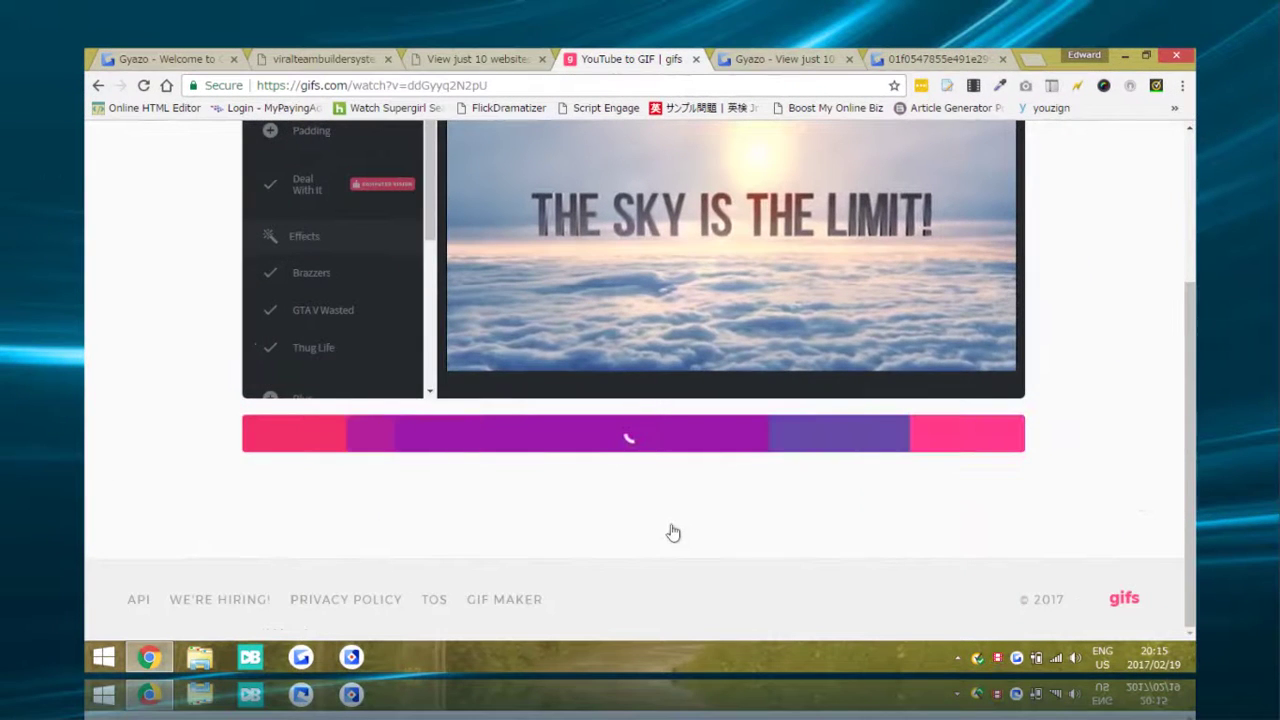
scroll(673, 533, "up", 1)
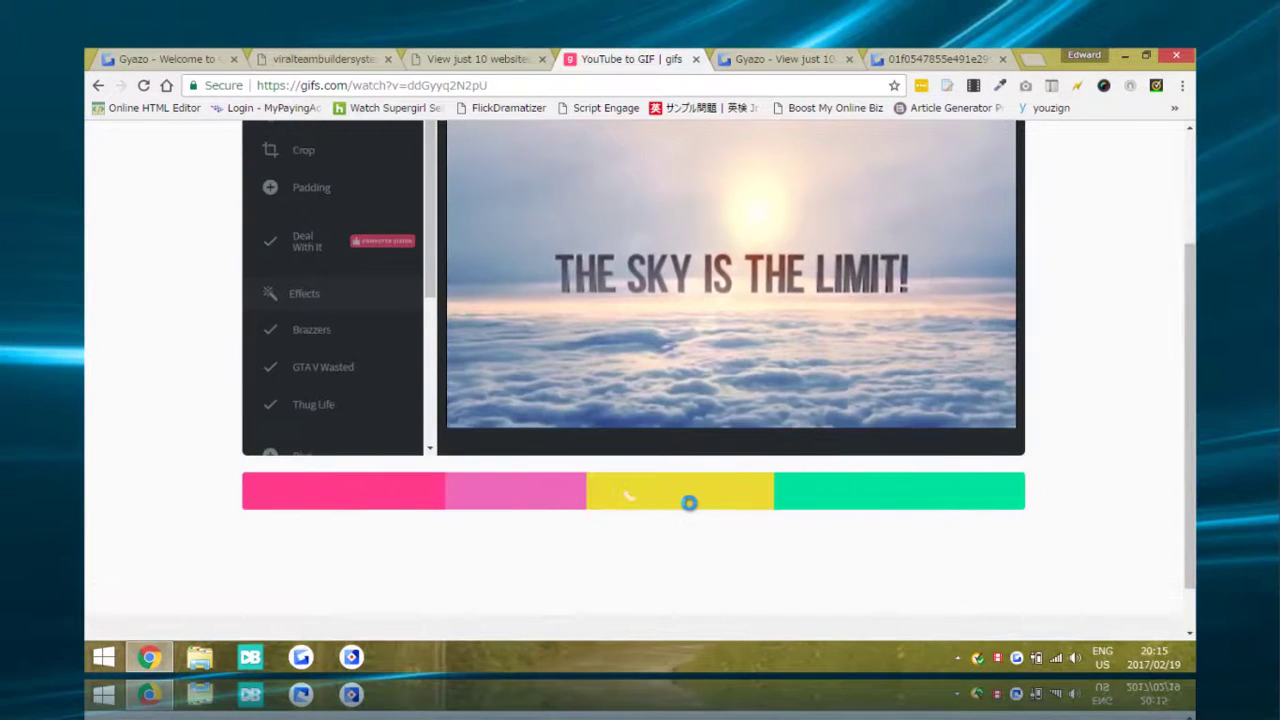
scroll(689, 503, "up", 3)
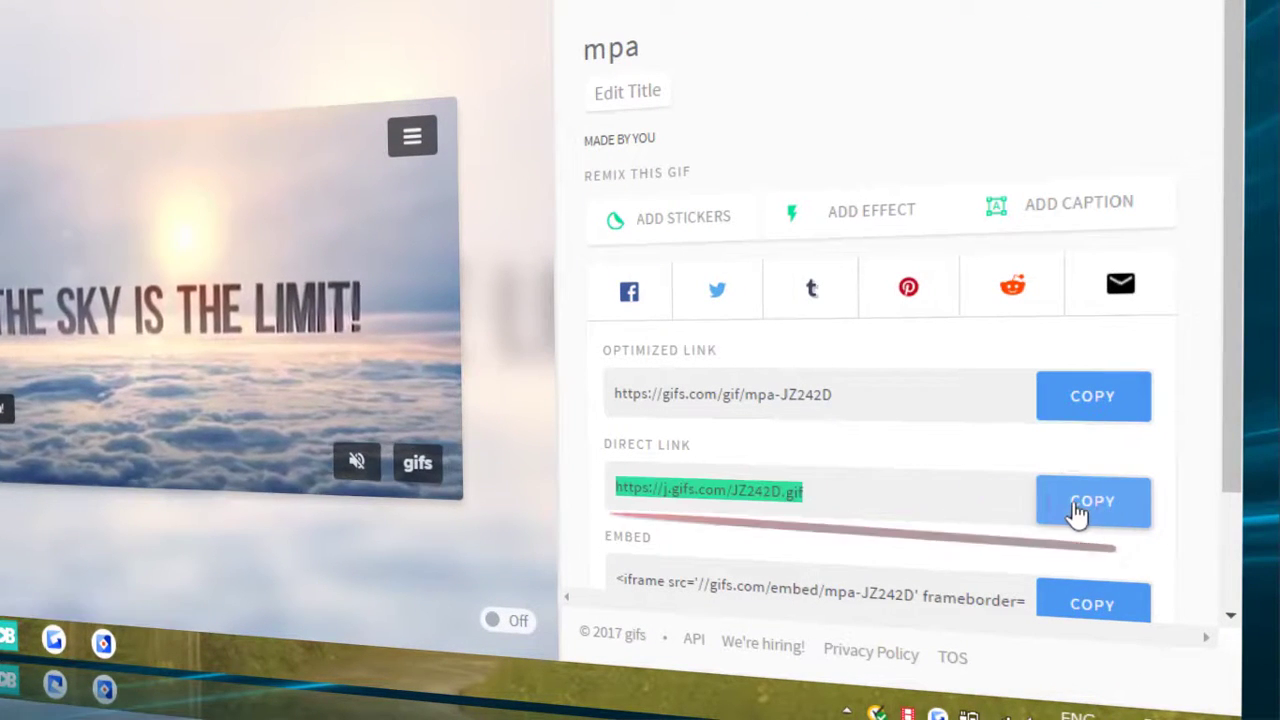
left_click(1077, 512)
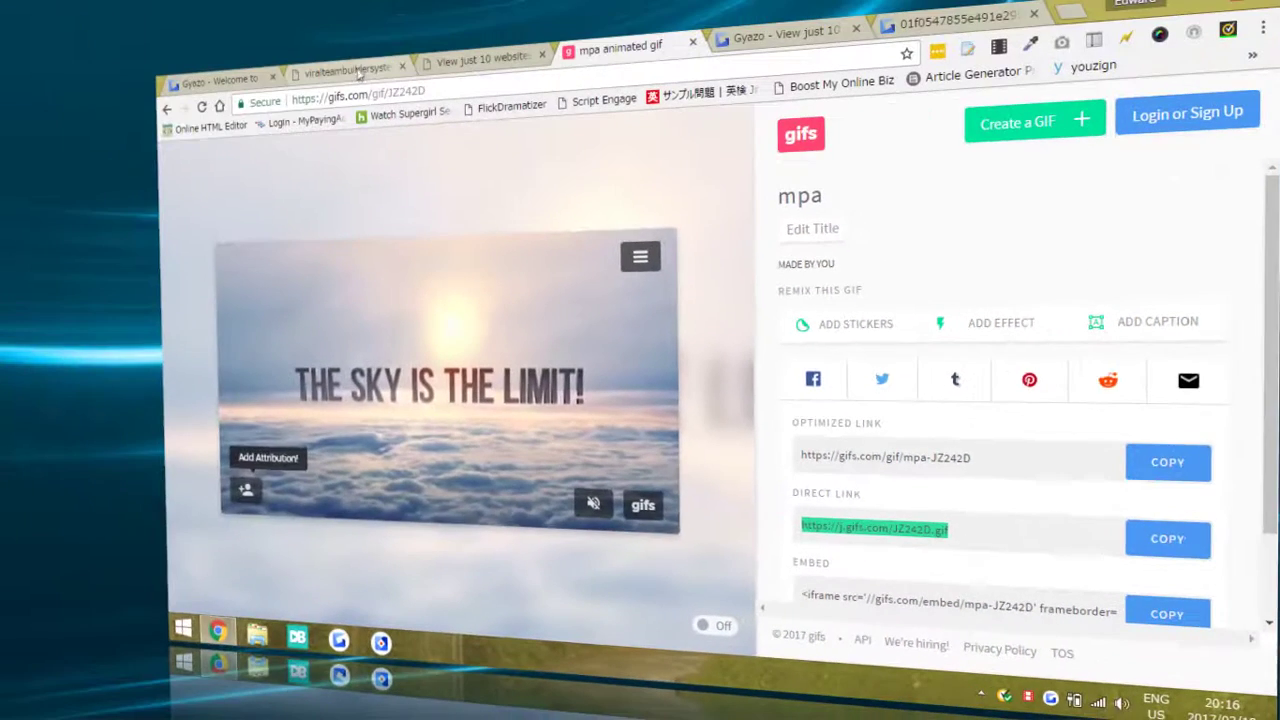
left_click(335, 60)
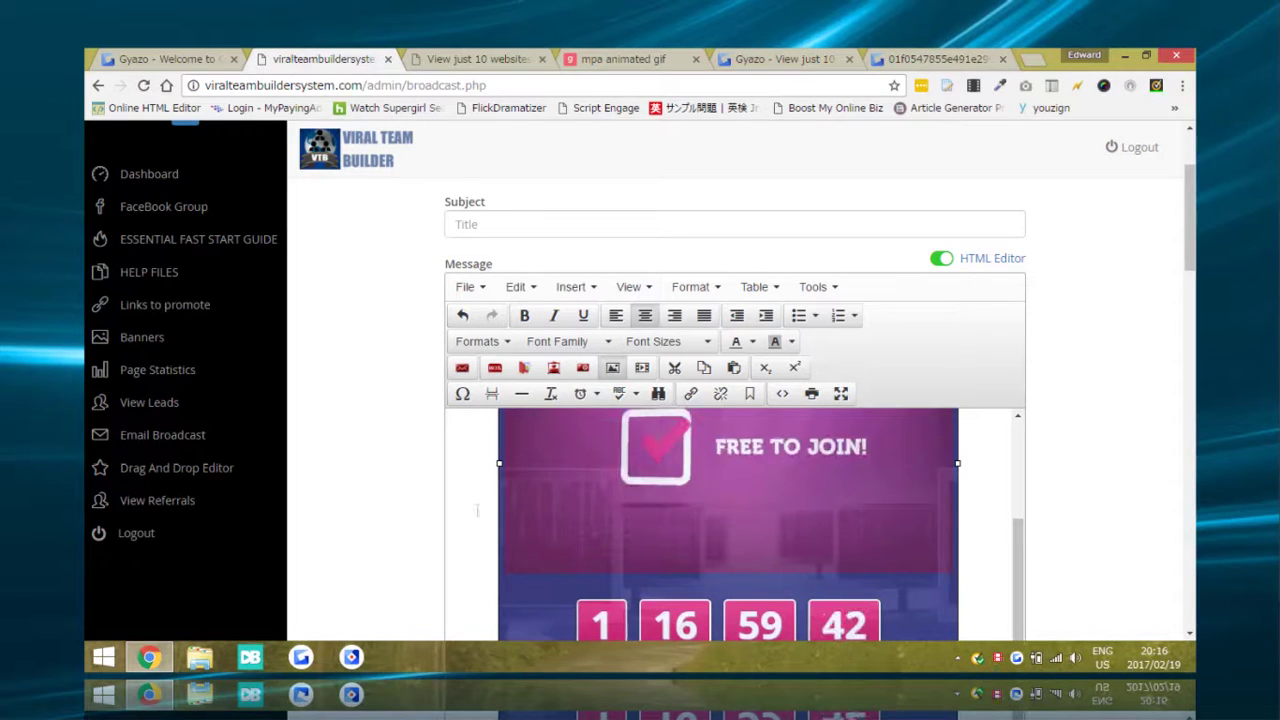
Delete the old Gyazo countdown GIF below 'Hi' in the message.
scroll(452, 505, "down", 1)
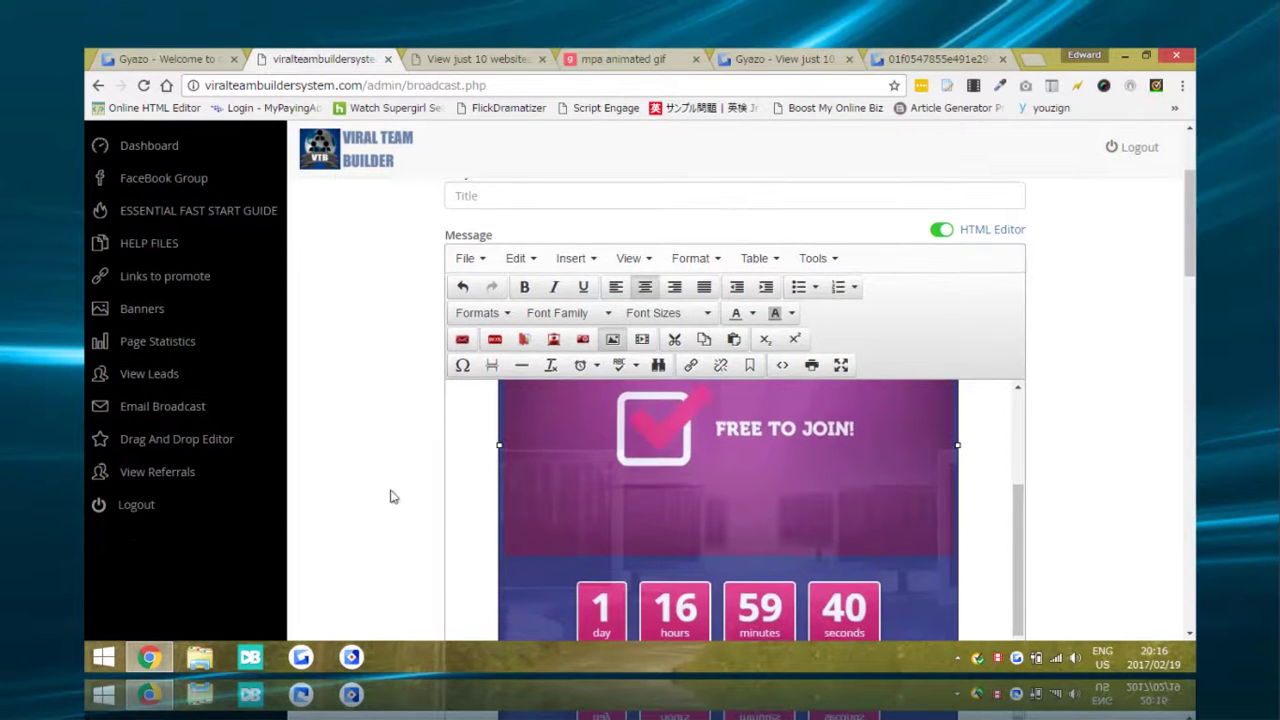
scroll(391, 492, "down", 2)
scroll(391, 497, "up", 2)
scroll(391, 497, "up", 1)
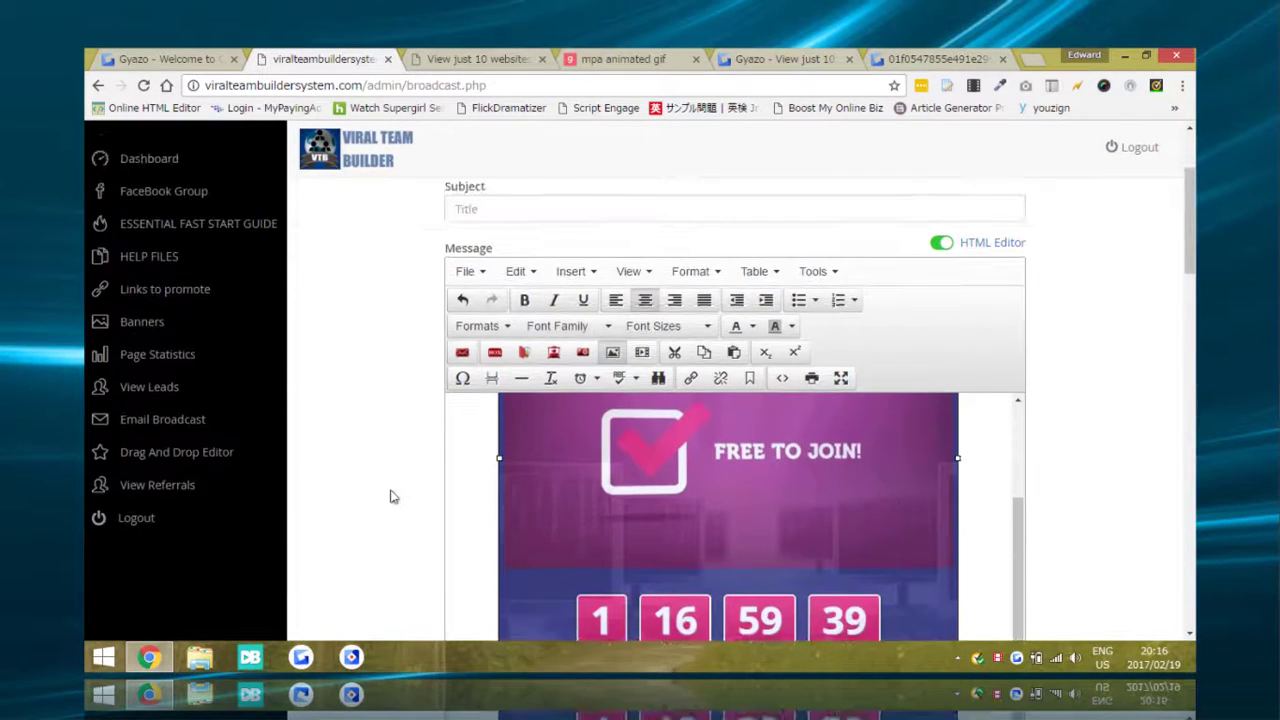
scroll(394, 494, "down", 1)
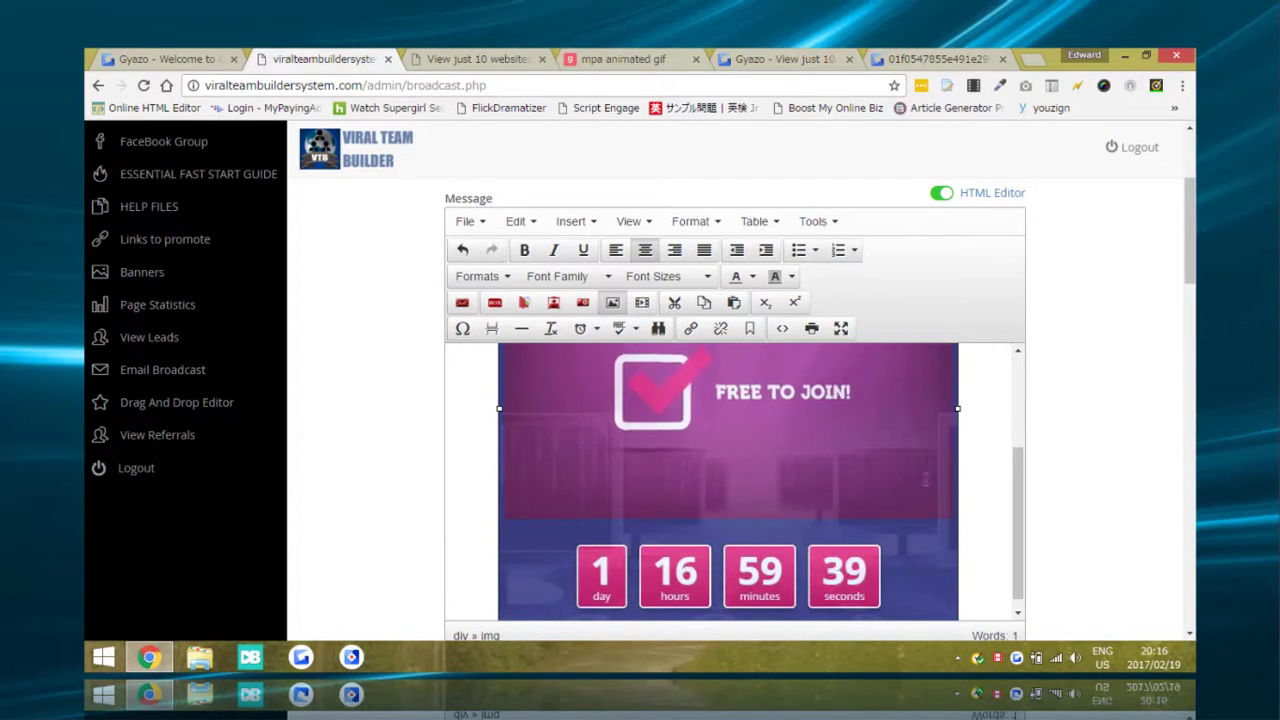
left_click(977, 498)
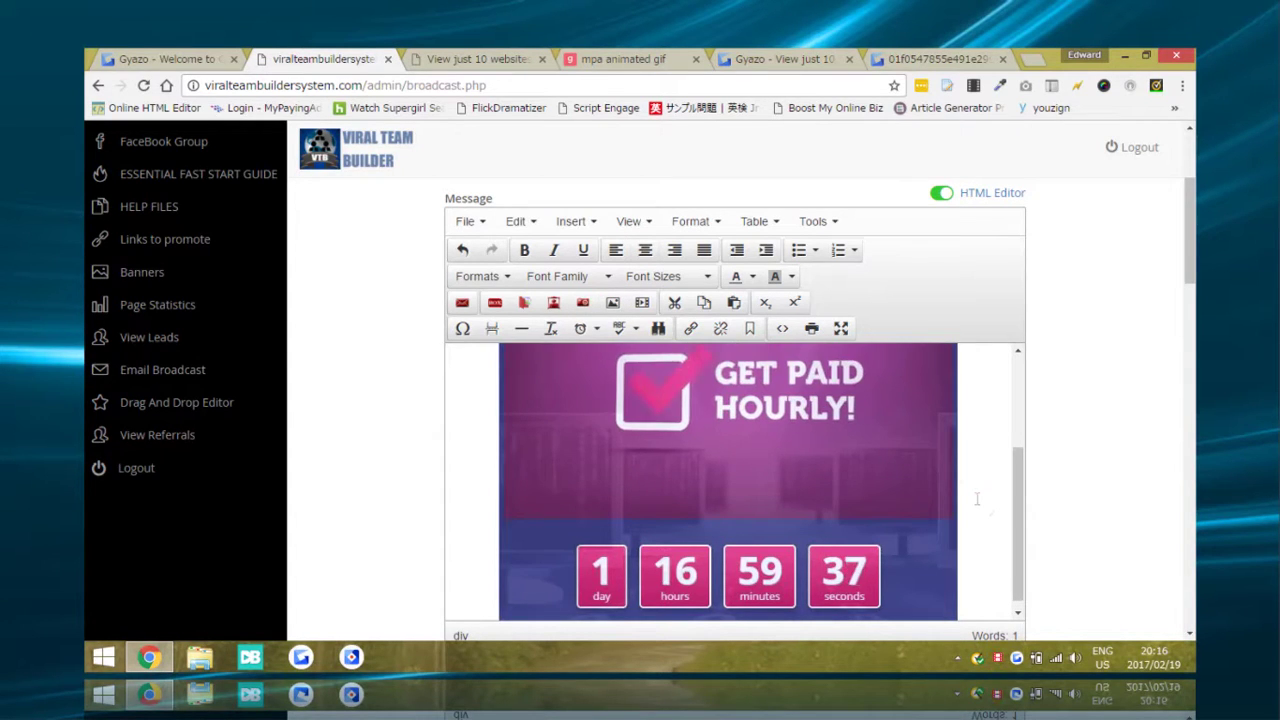
key("ctrl+z")
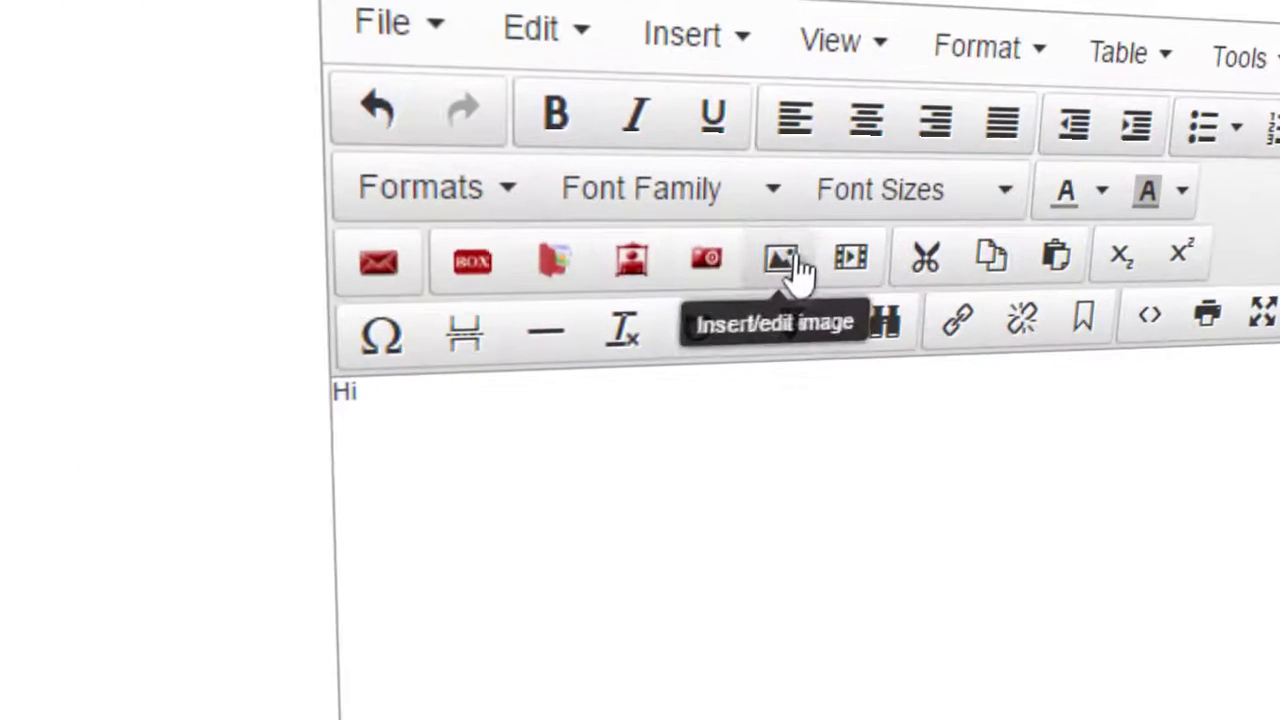
Insert the gifs.com sky GIF from its direct link at 640 × 360.
left_click(810, 330)
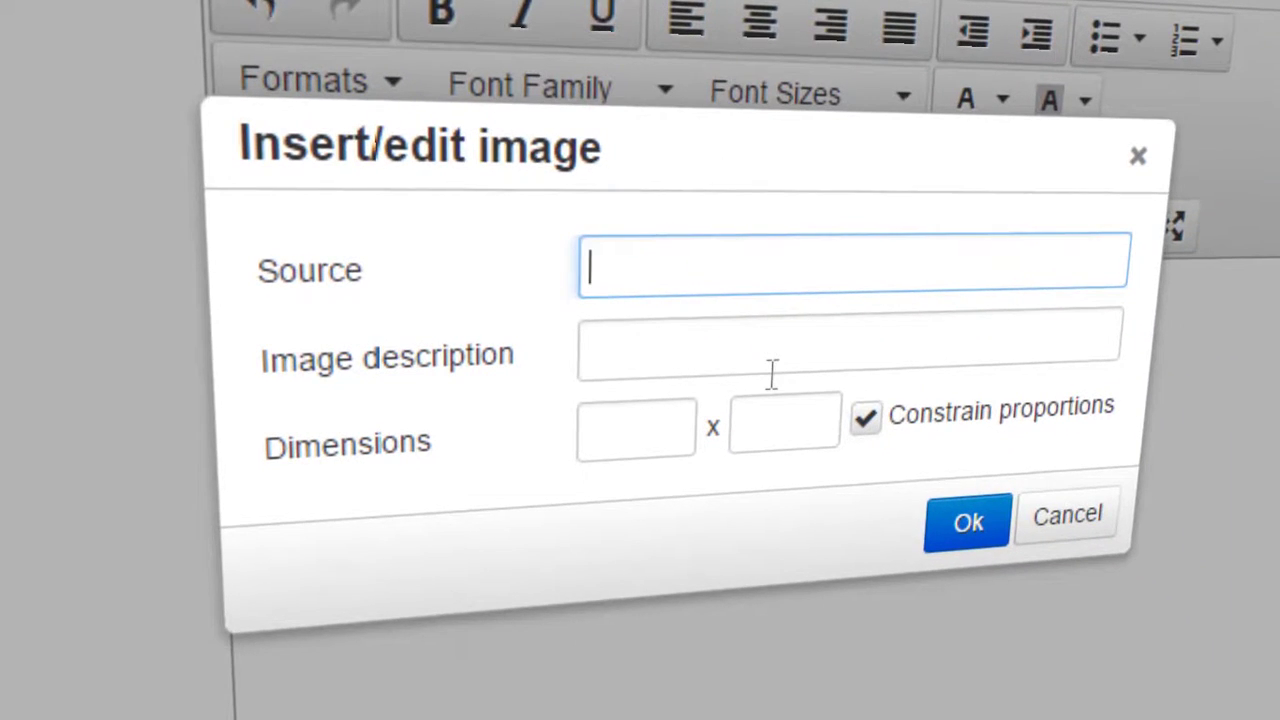
key("ctrl+v")
key("Tab")
key("Tab")
key("Tab")
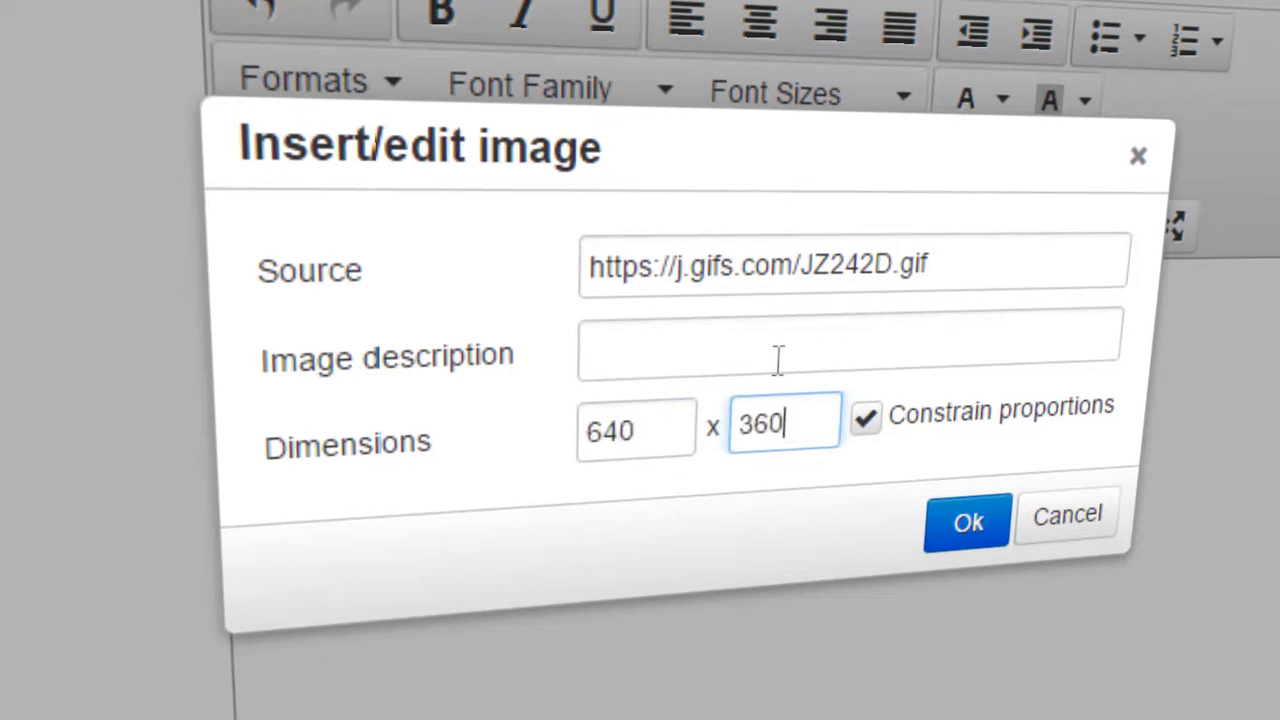
key("shift+Tab")
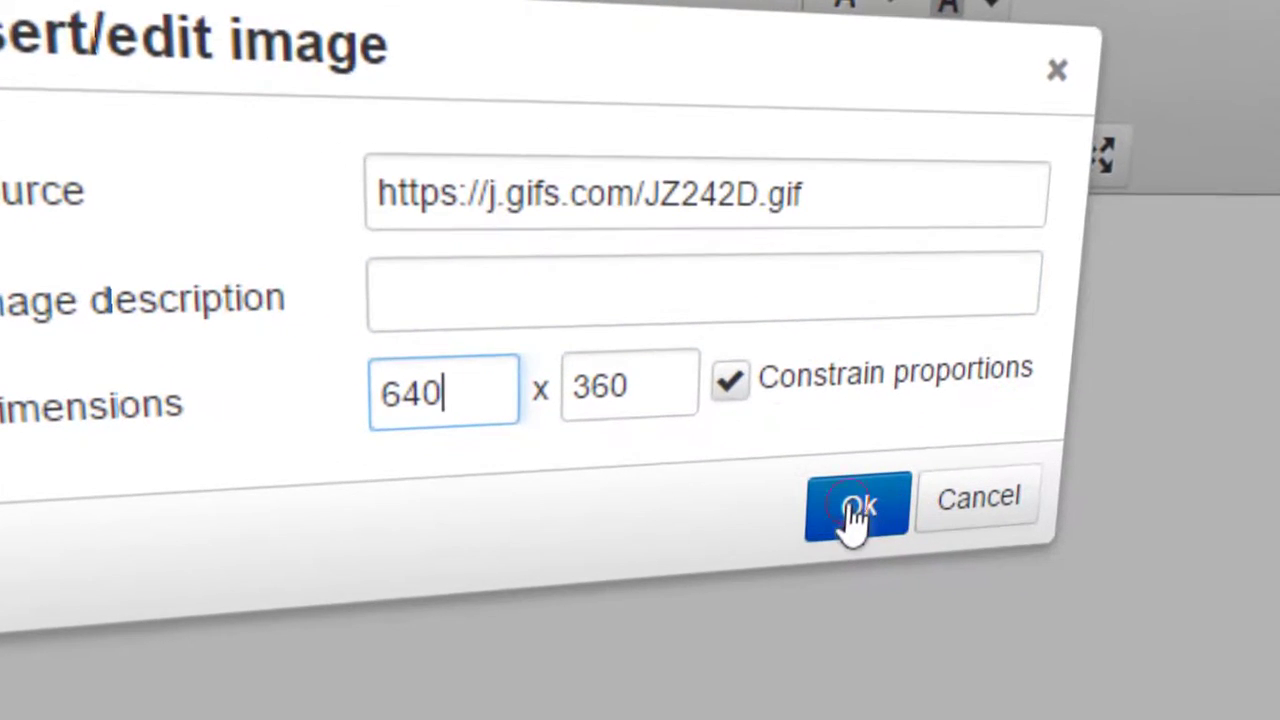
left_click(855, 515)
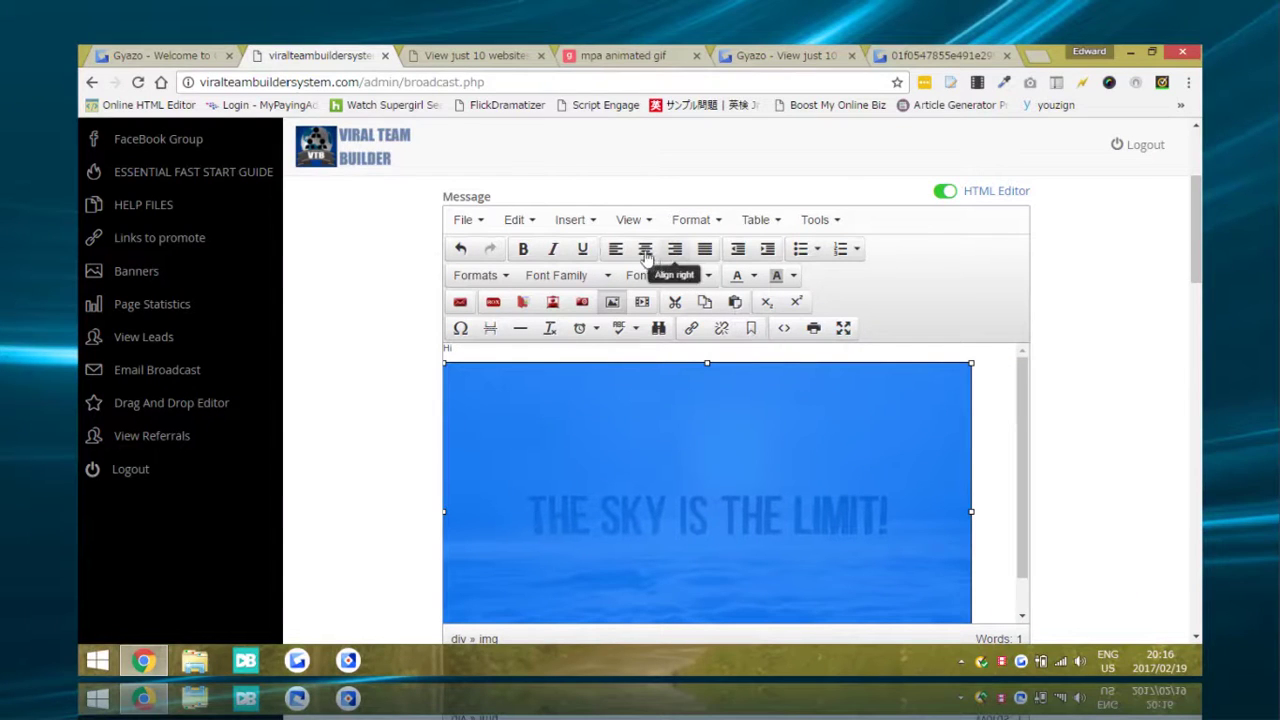
Centre the sky GIF in the message.
left_click(645, 252)
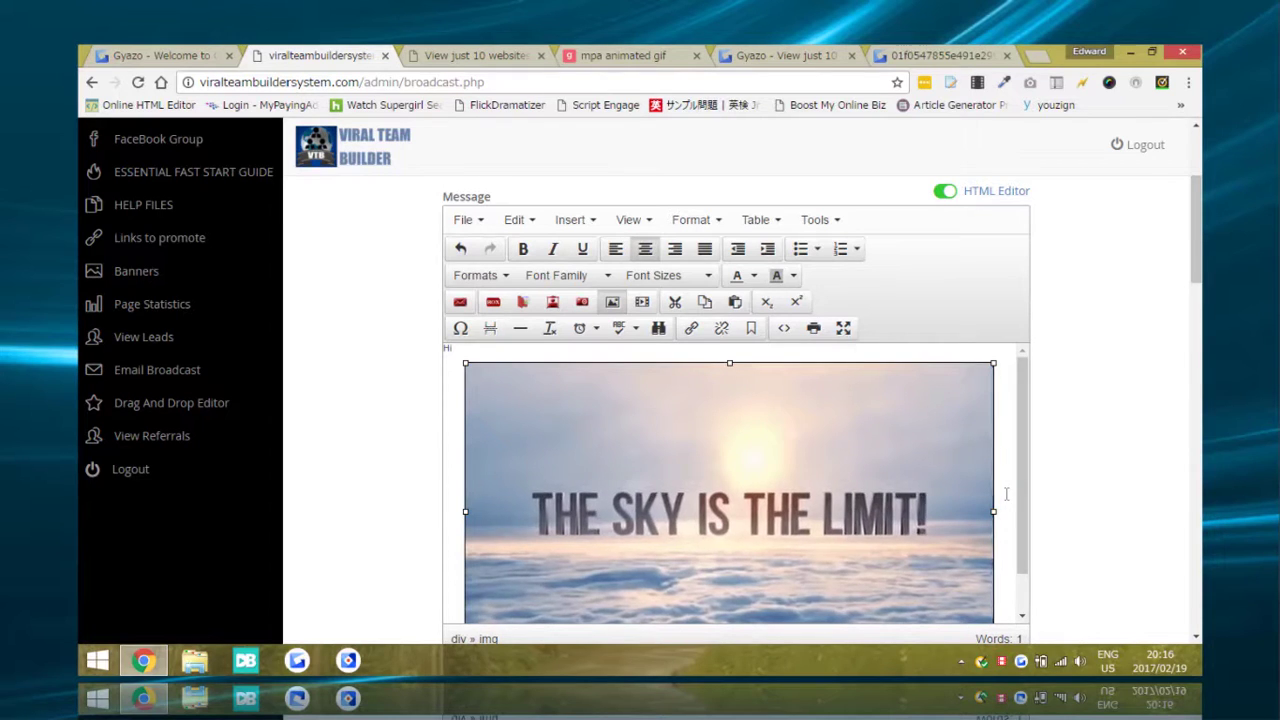
scroll(1077, 500, "down", 2)
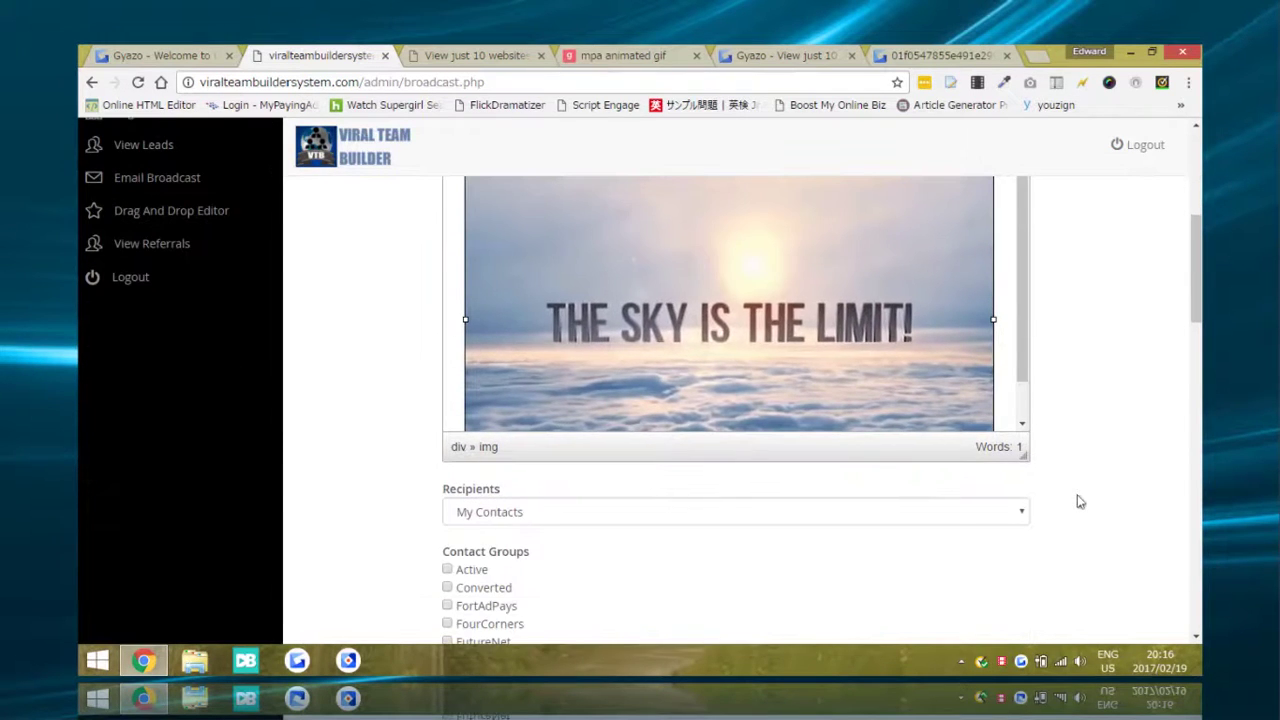
left_click(1011, 333)
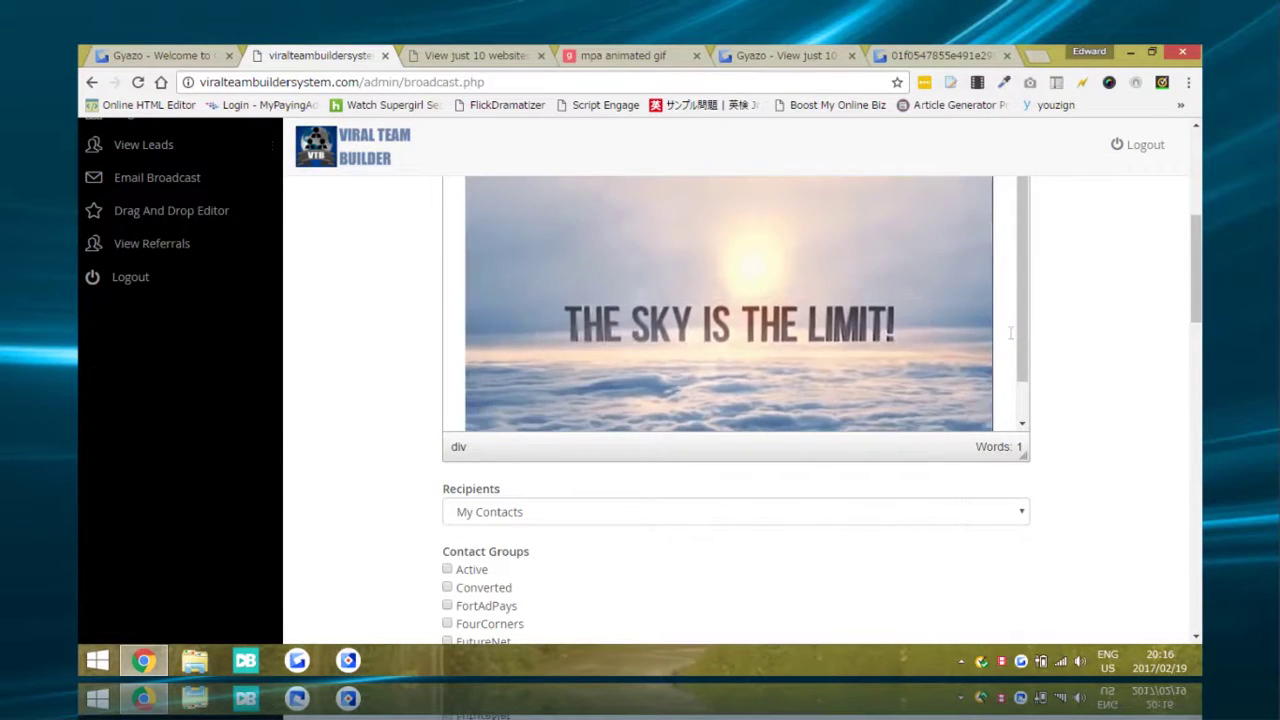
scroll(1011, 333, "up", 2)
scroll(1000, 340, "down", 1)
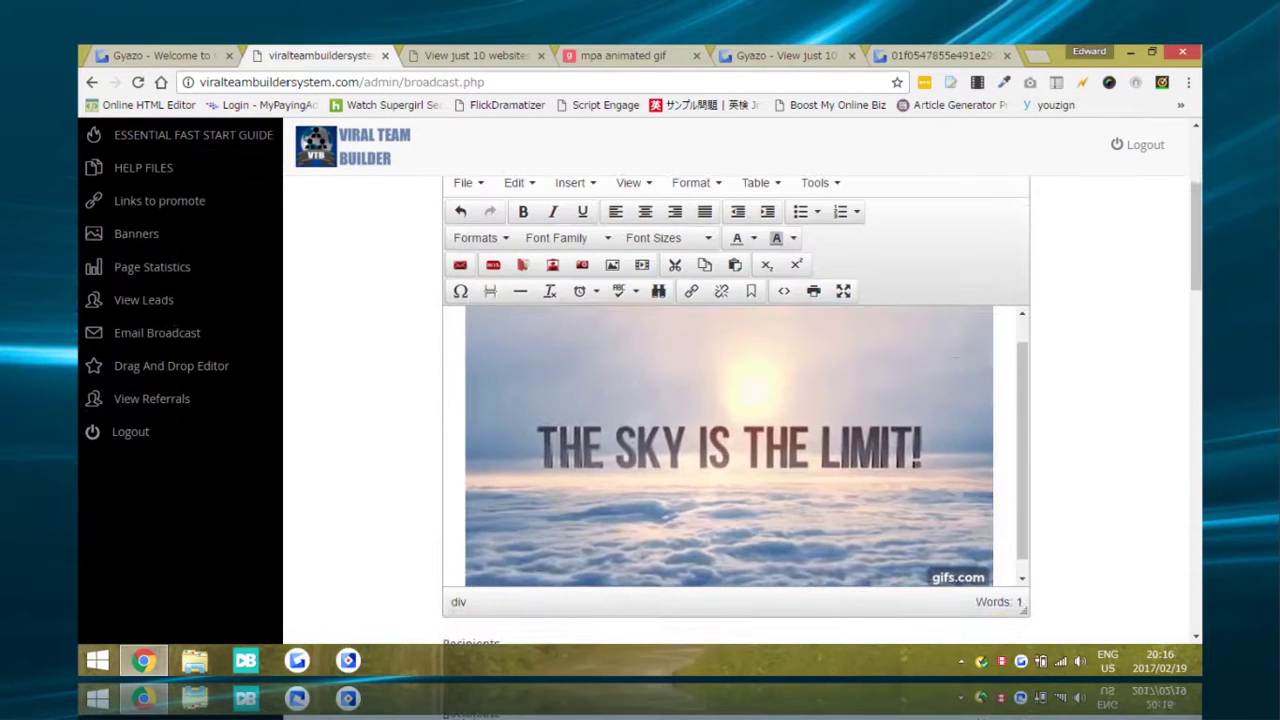
Shrink the sky GIF to 379 × 213 by dragging its corner resize handle.
key("ctrl+a")
scroll(1006, 503, "down", 1)
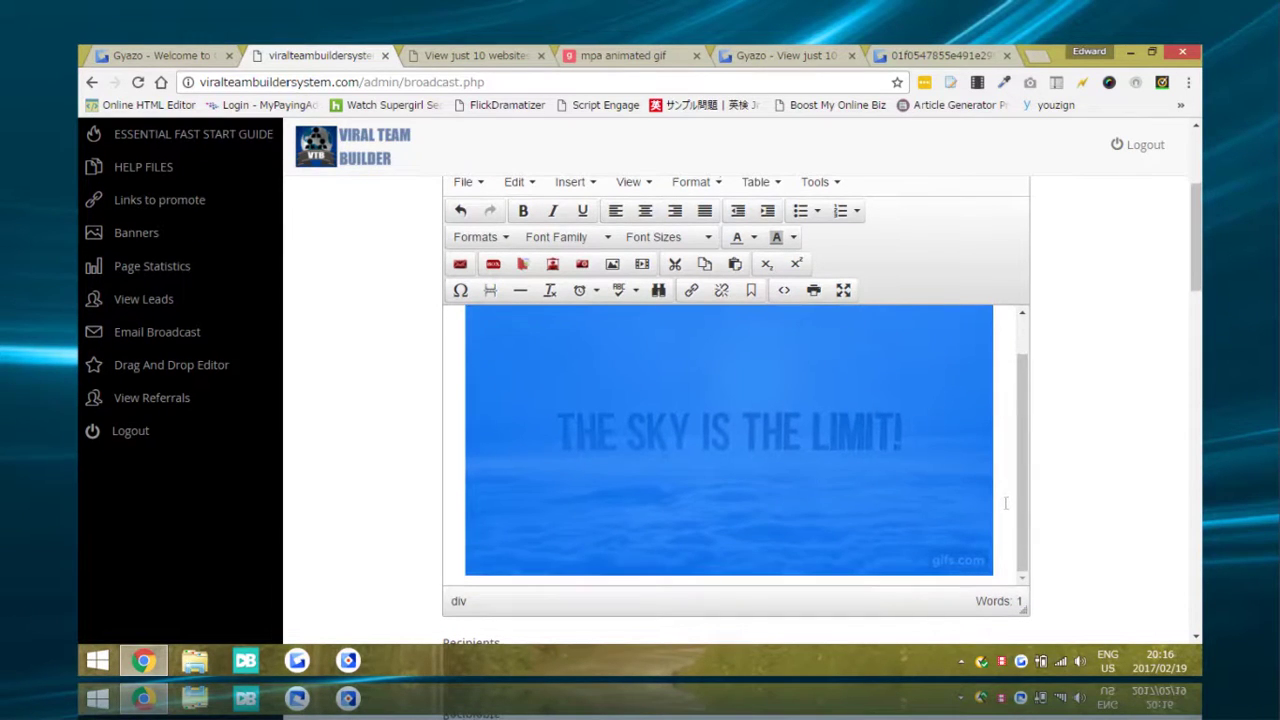
left_click(917, 507)
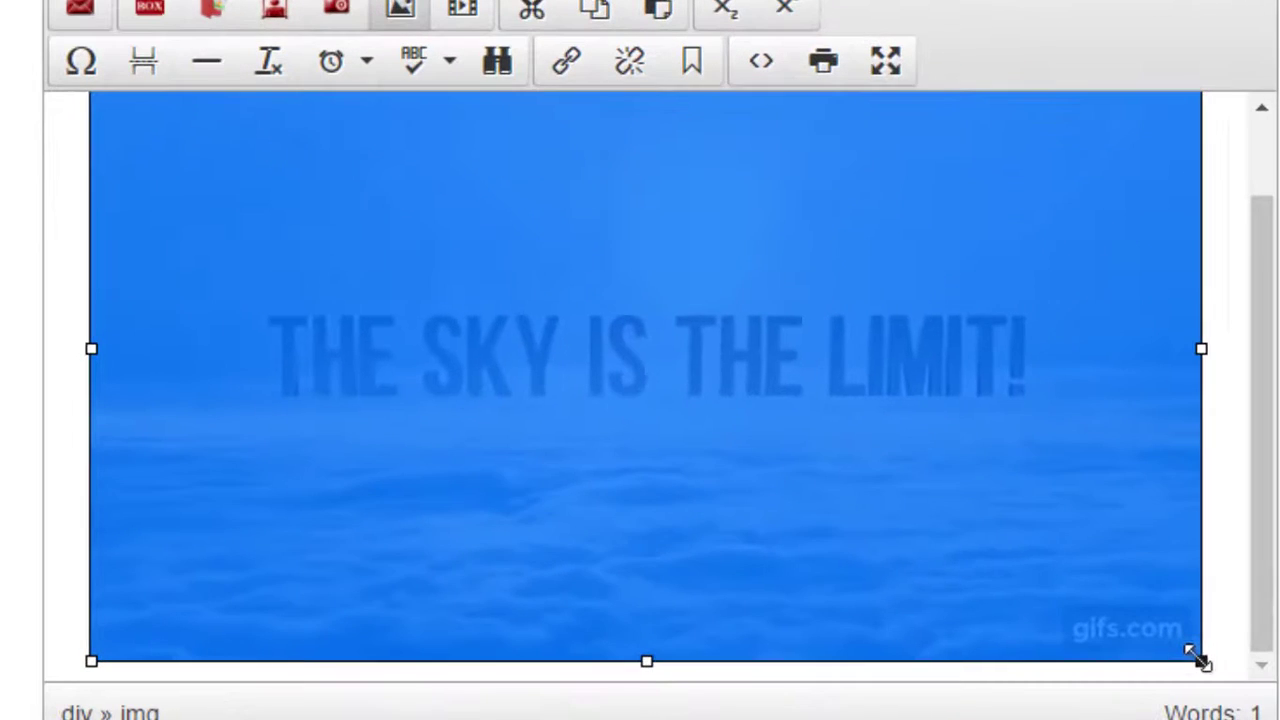
left_click_drag(993, 570, 830, 460)
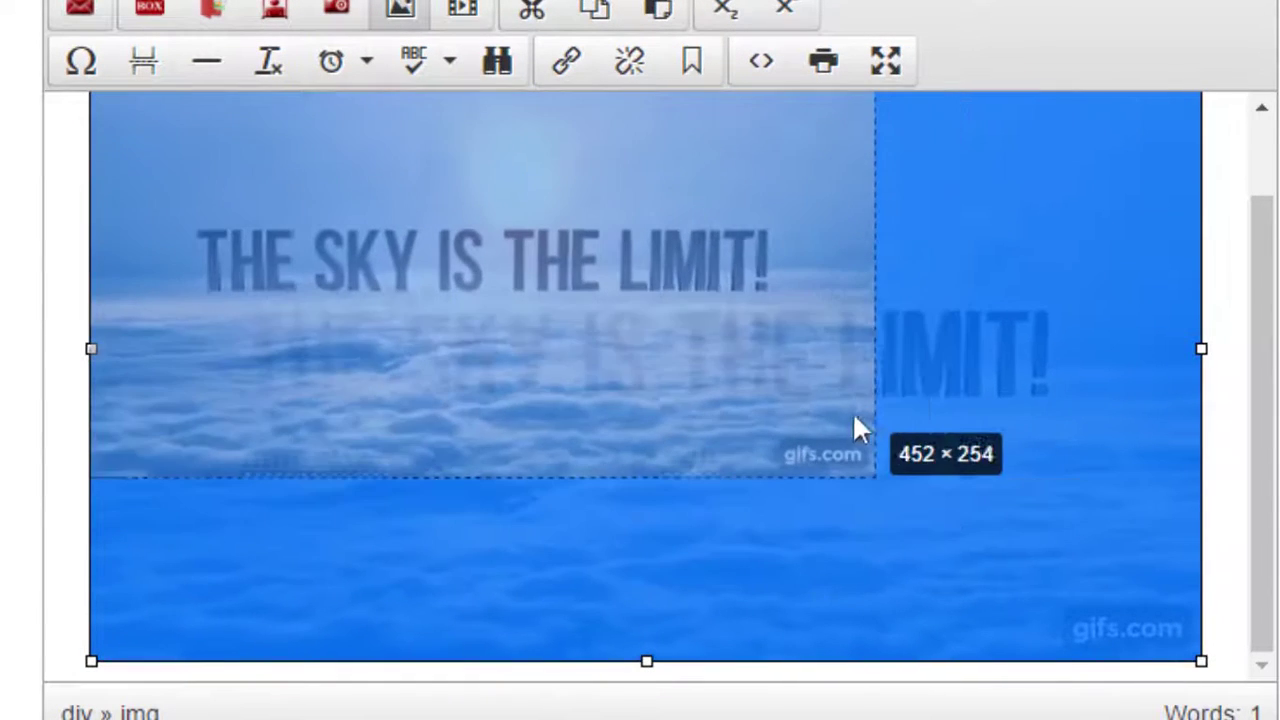
left_click_drag(855, 418, 720, 320)
left_click(1154, 428)
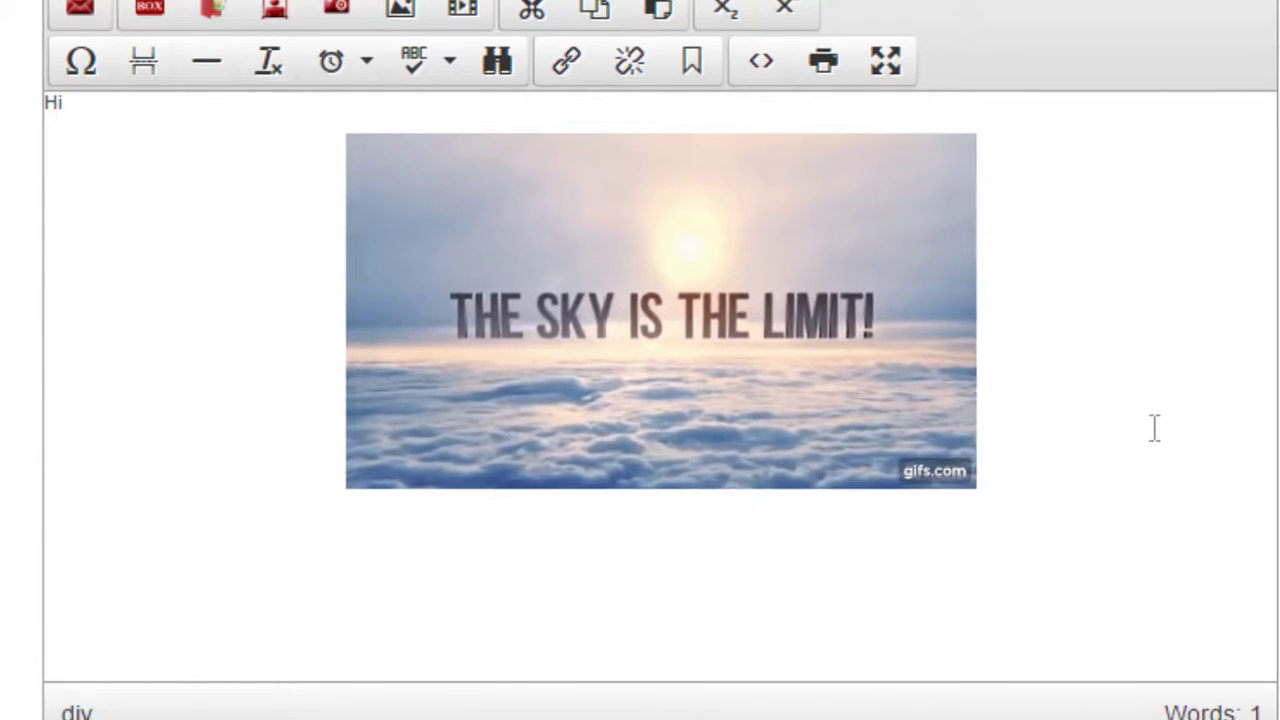
left_click(697, 338)
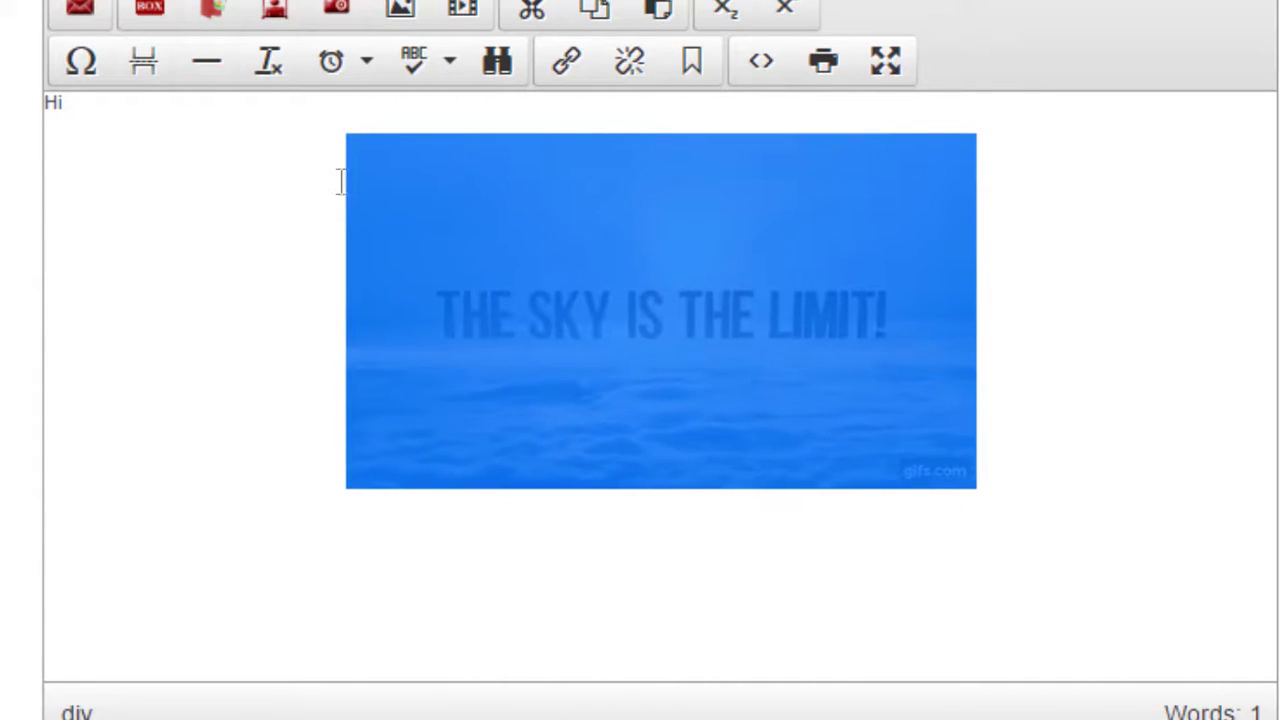
Link the sky GIF to the mpa.php landing page address copied from its tab.
scroll(340, 180, "up", 2)
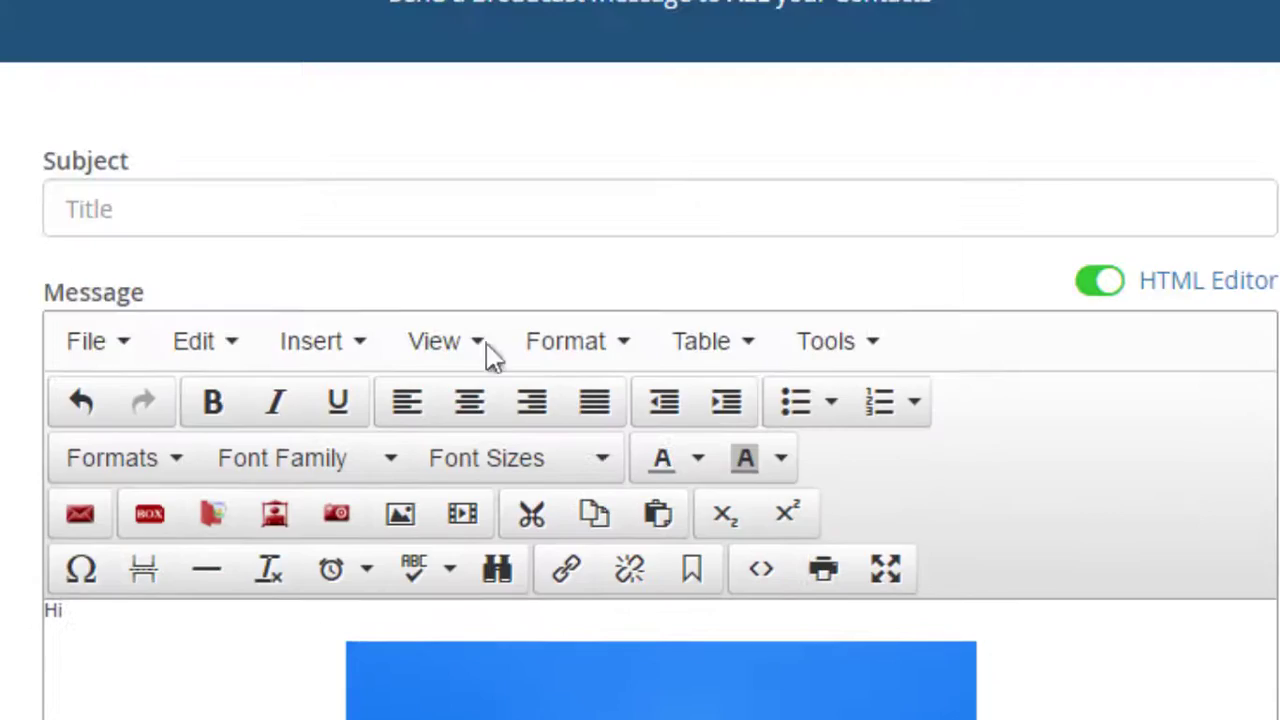
scroll(405, 466, "down", 1)
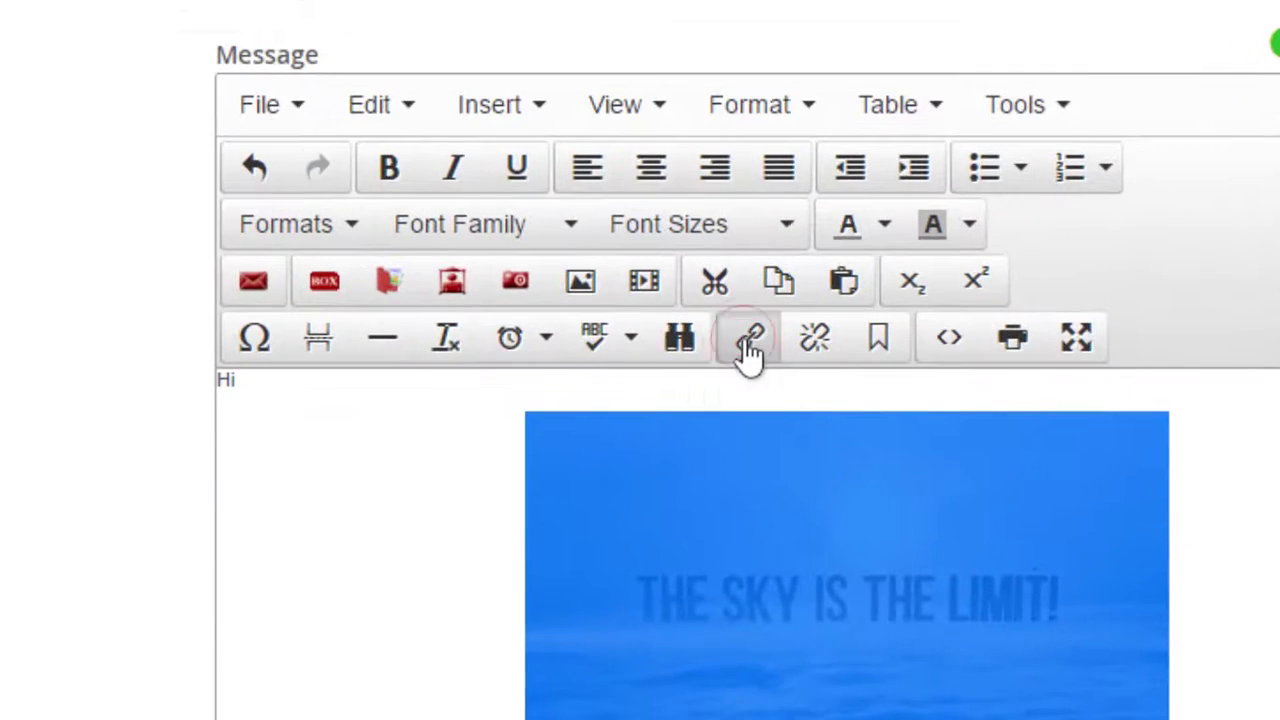
left_click(750, 345)
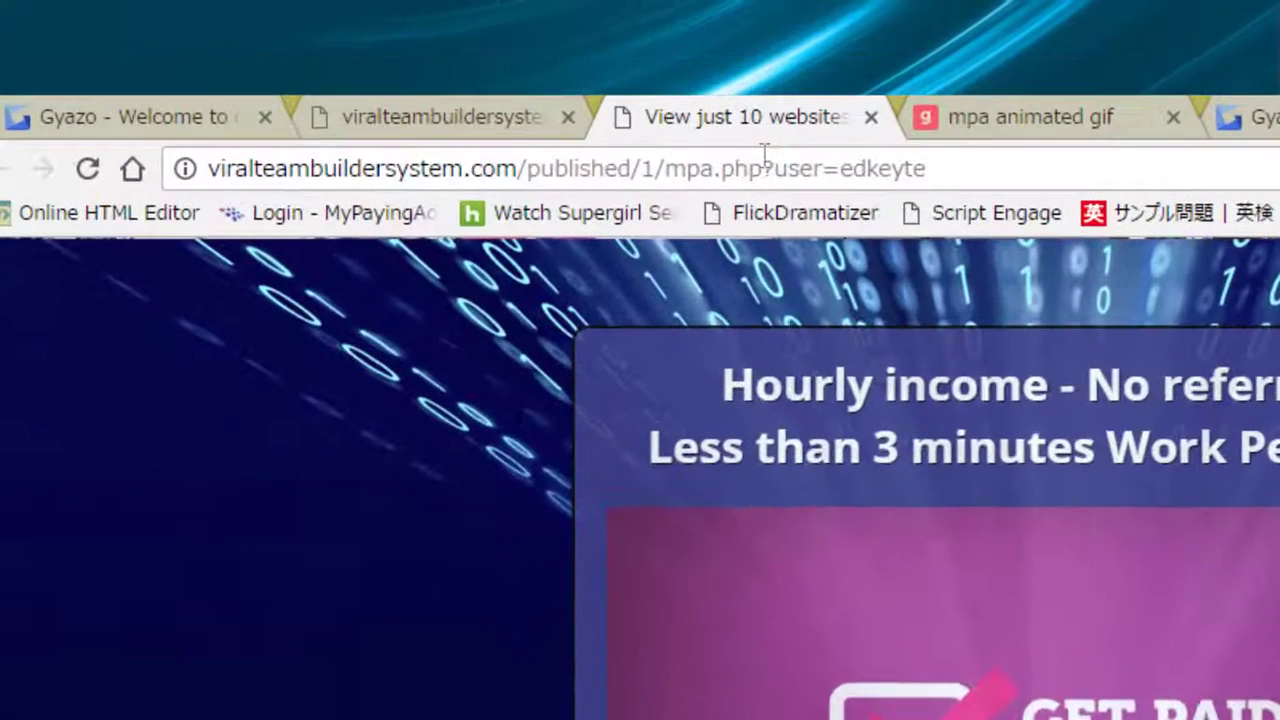
left_click(491, 90)
right_click(491, 90)
left_click(858, 361)
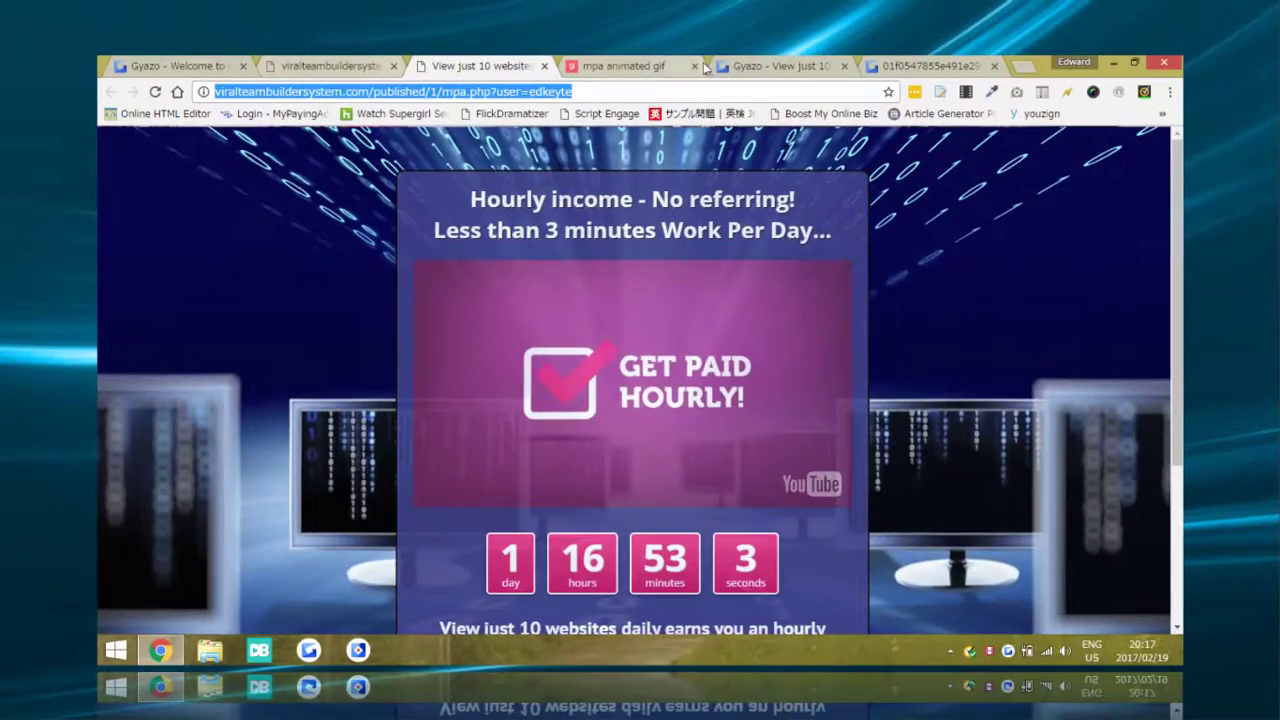
left_click(365, 65)
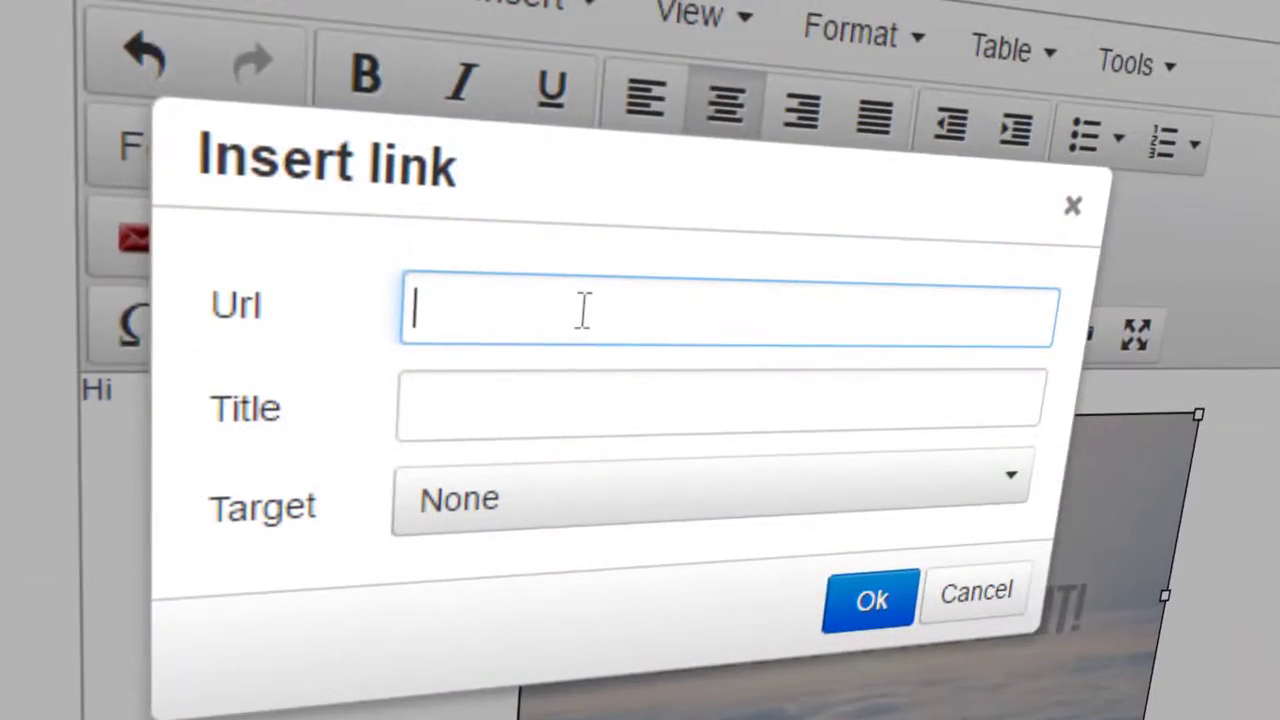
key("ctrl+v")
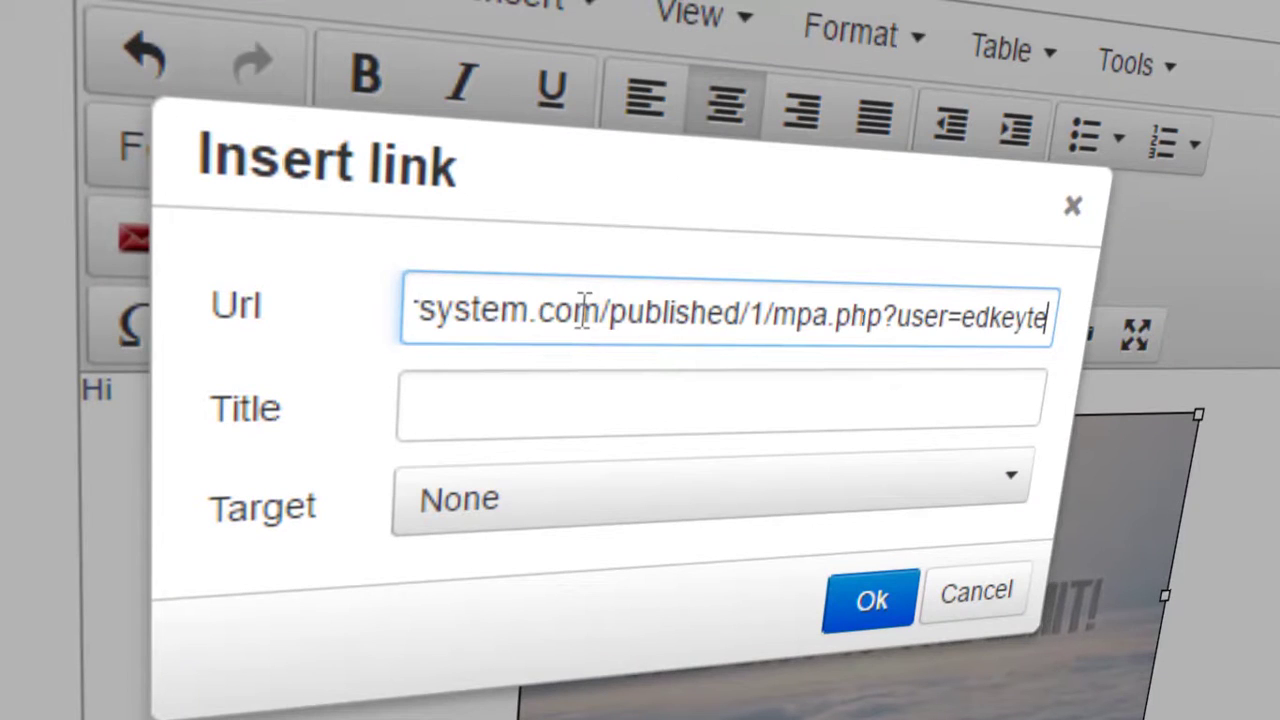
left_click(517, 403)
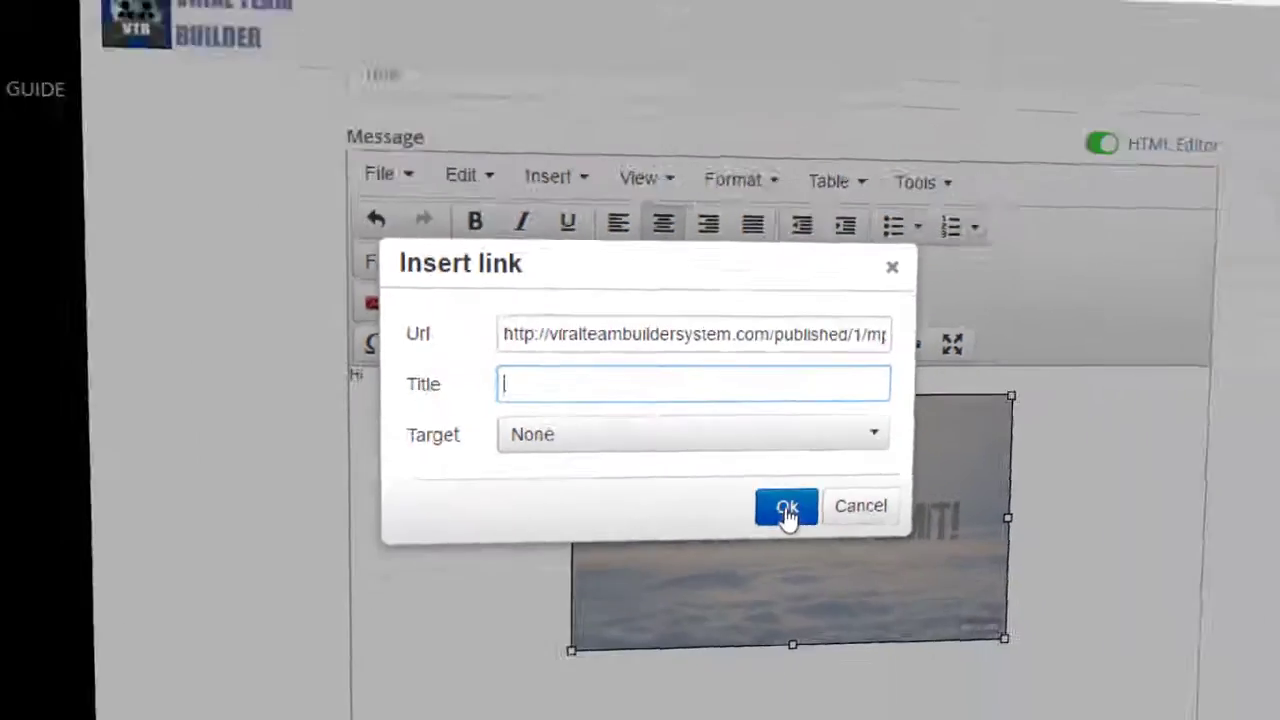
left_click(868, 600)
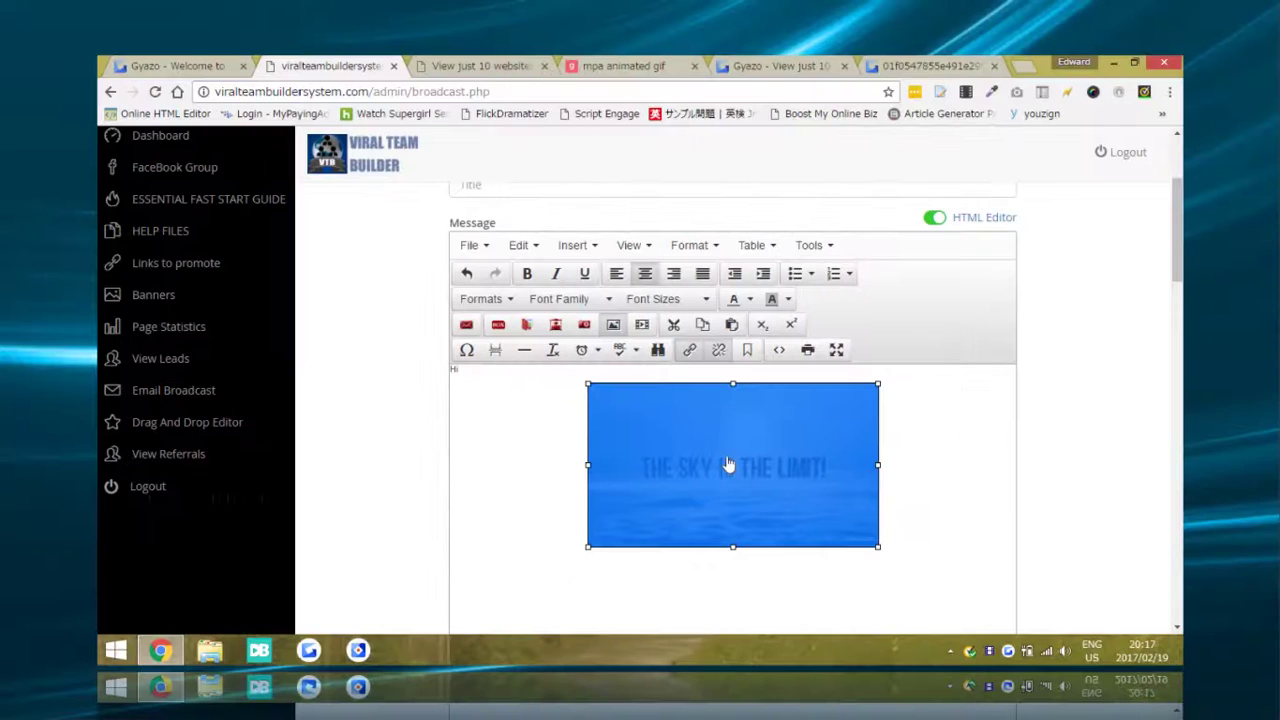
Deselect the GIF and look over the gifs.com page and the Gyazo countdown capture.
left_click(946, 480)
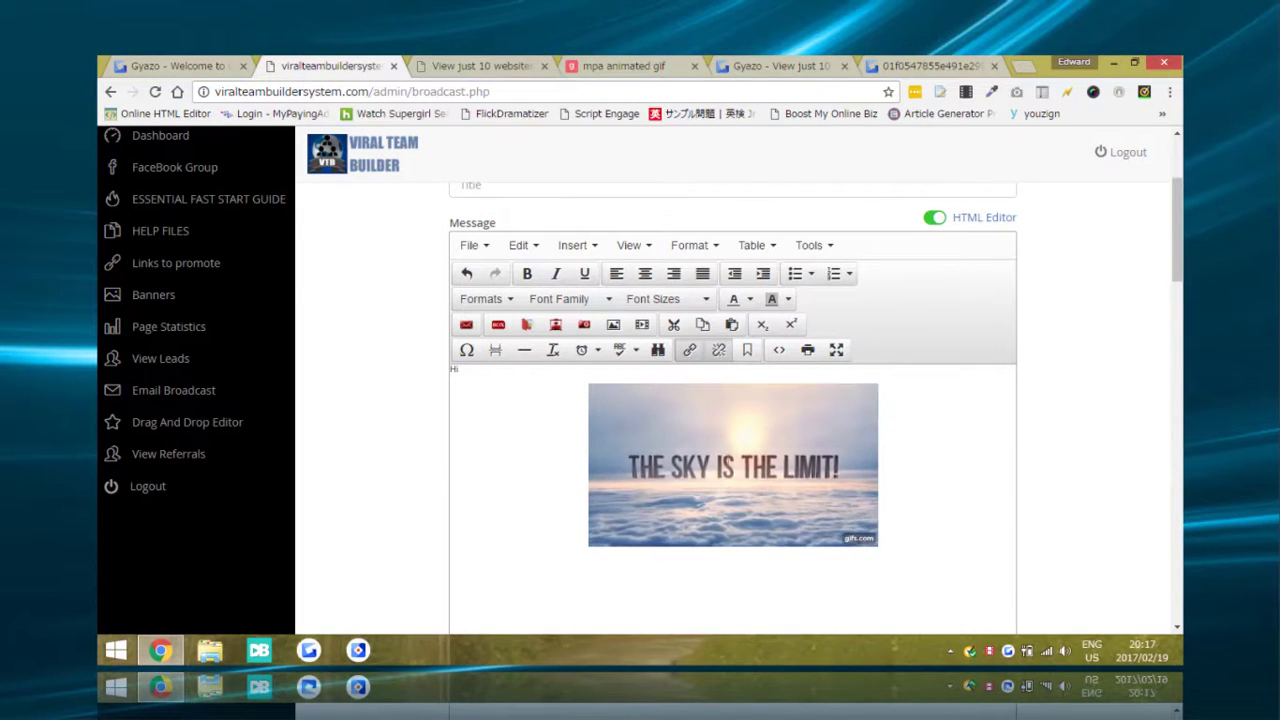
left_click(615, 66)
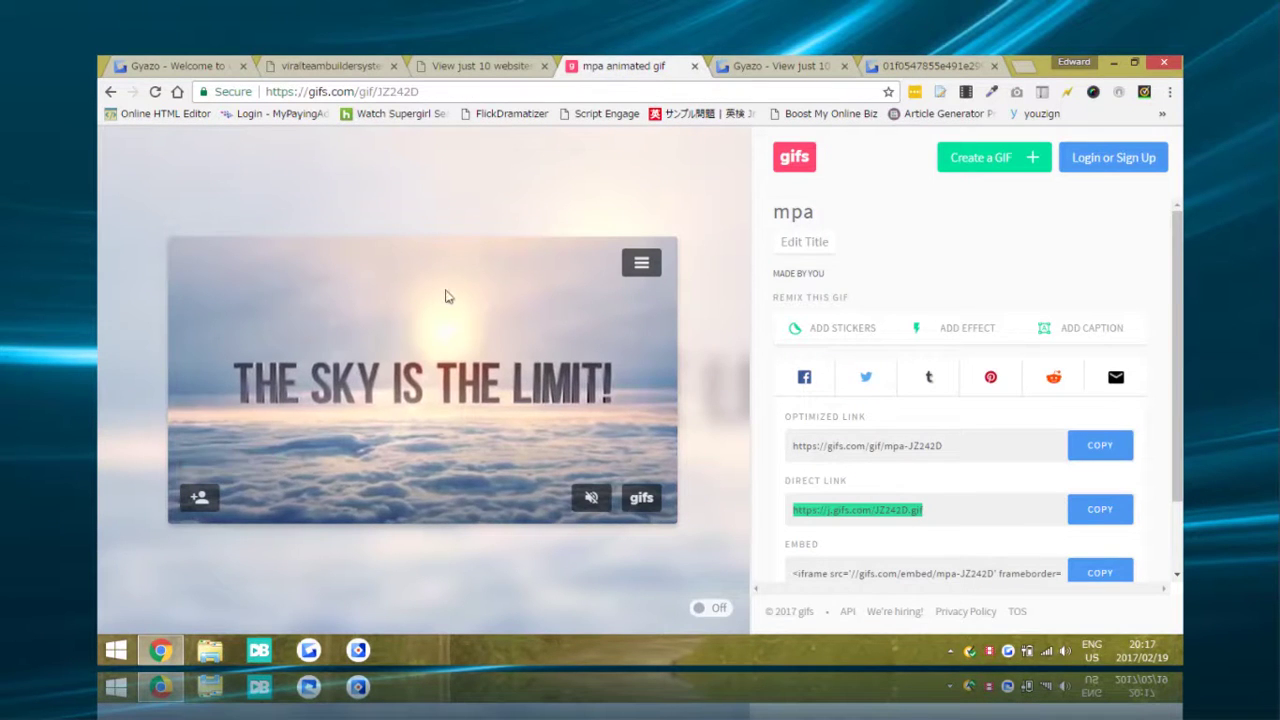
left_click(755, 68)
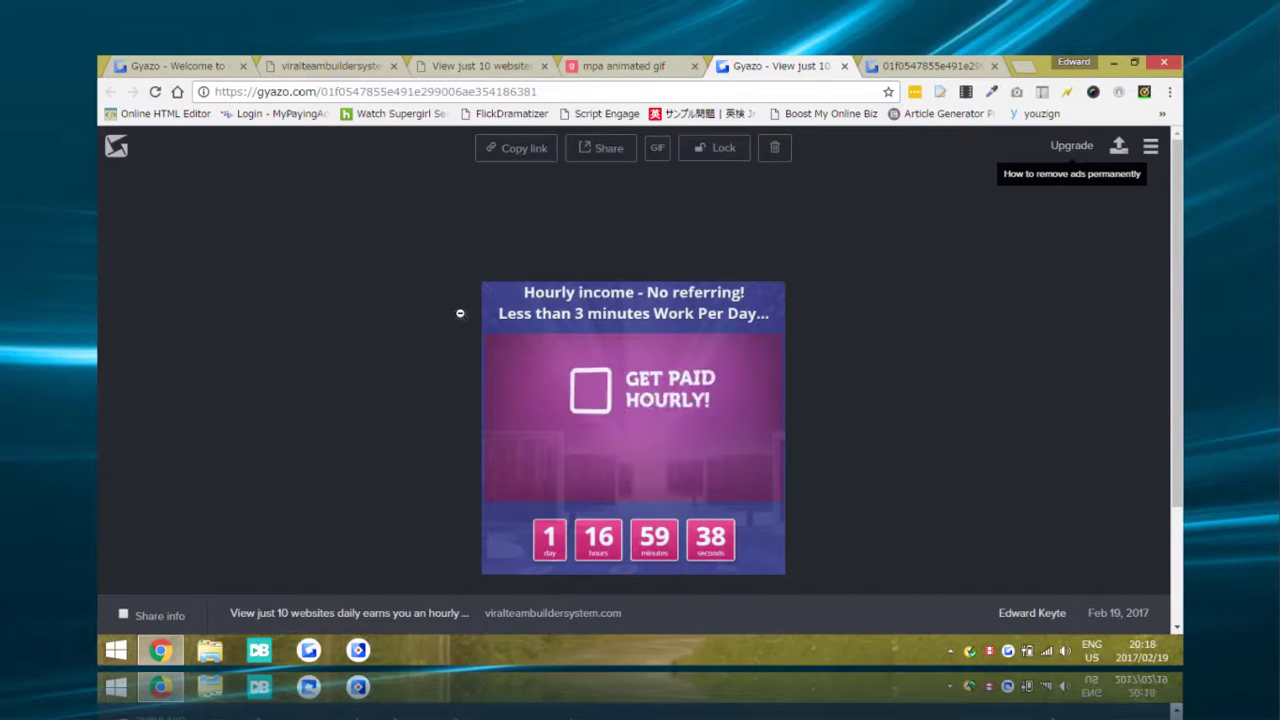
Review the gifs.com, landing page and Gyazo tabs, finishing on the broadcast editor.
left_click(609, 68)
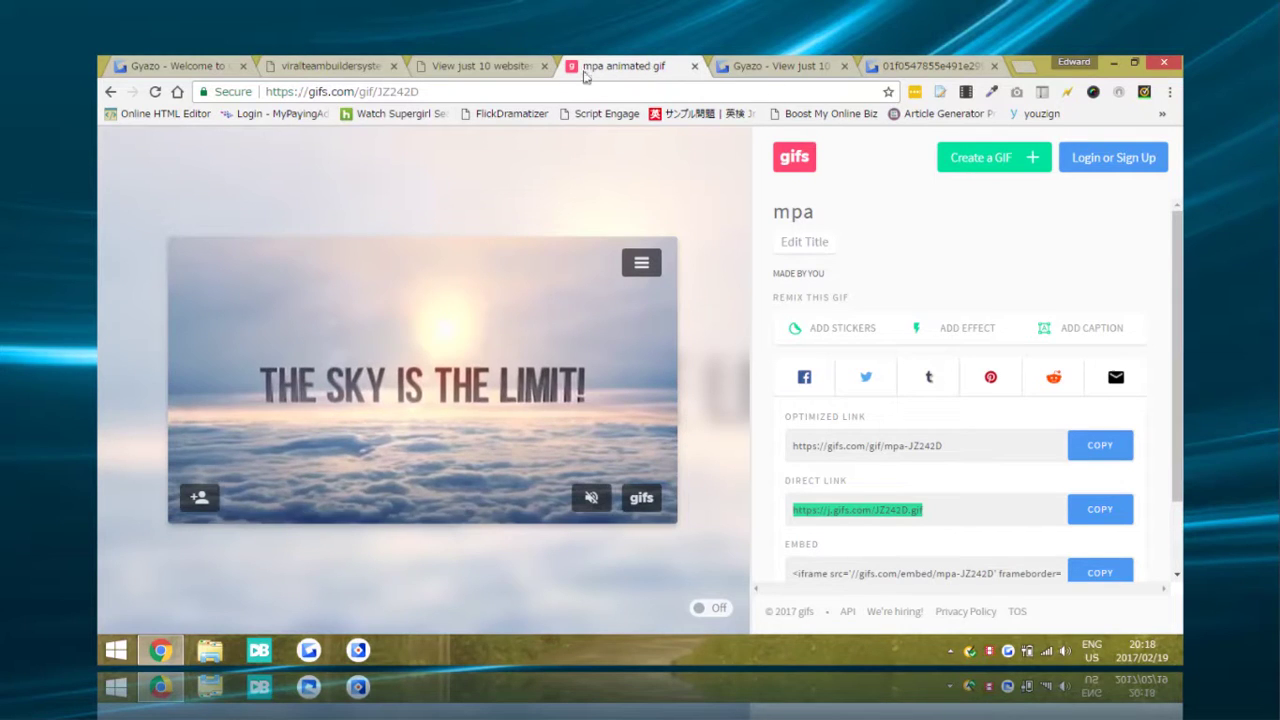
left_click(316, 66)
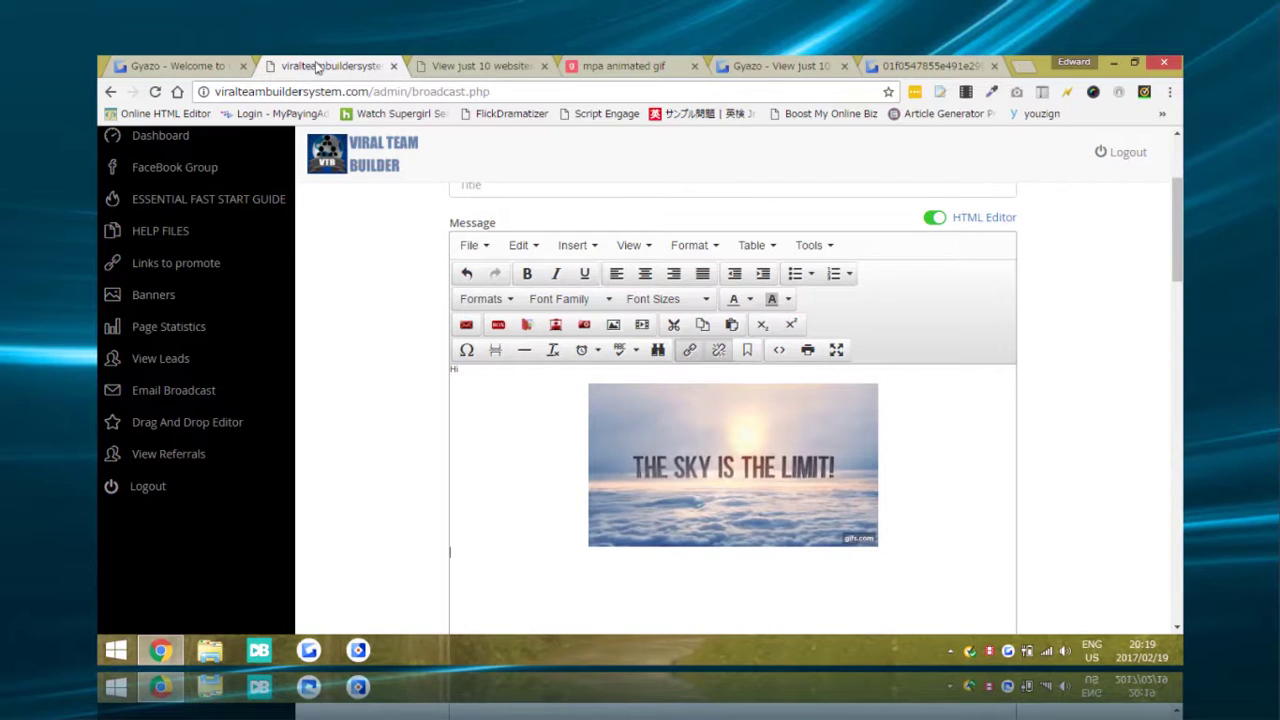
left_click(475, 65)
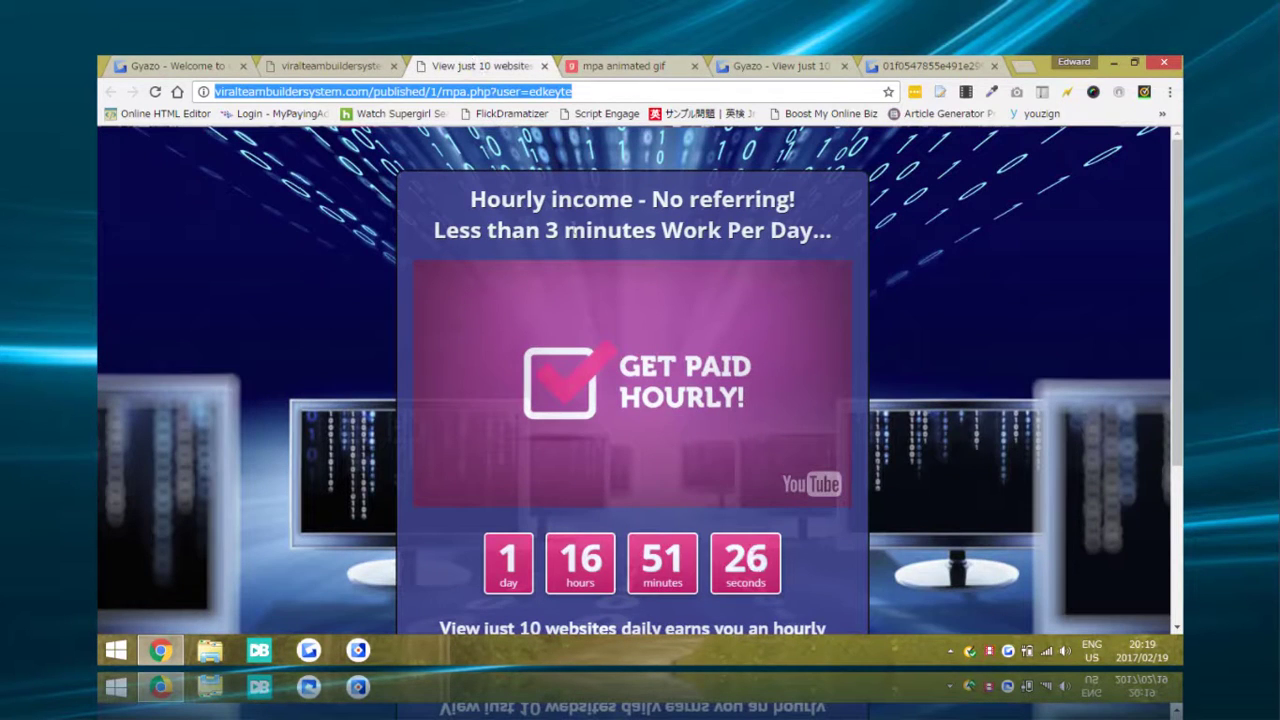
left_click(787, 67)
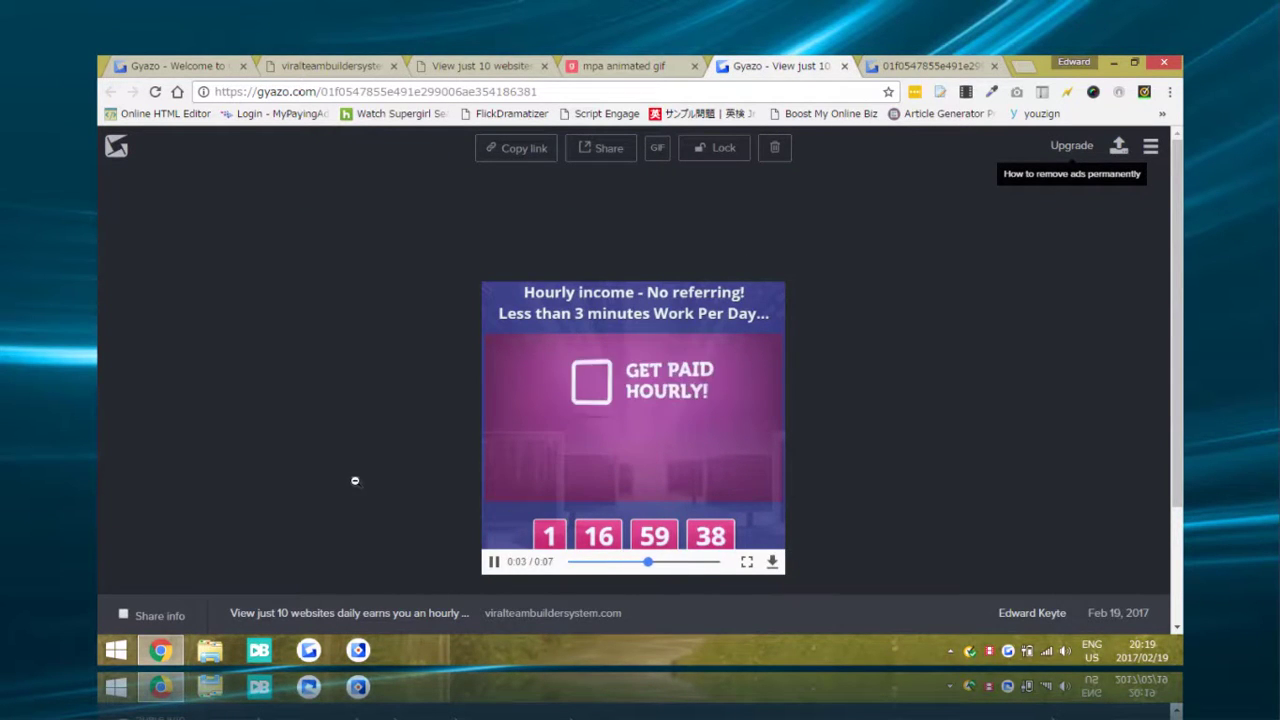
scroll(535, 521, "down", 1)
scroll(535, 521, "down", 1)
mouse_move(722, 443)
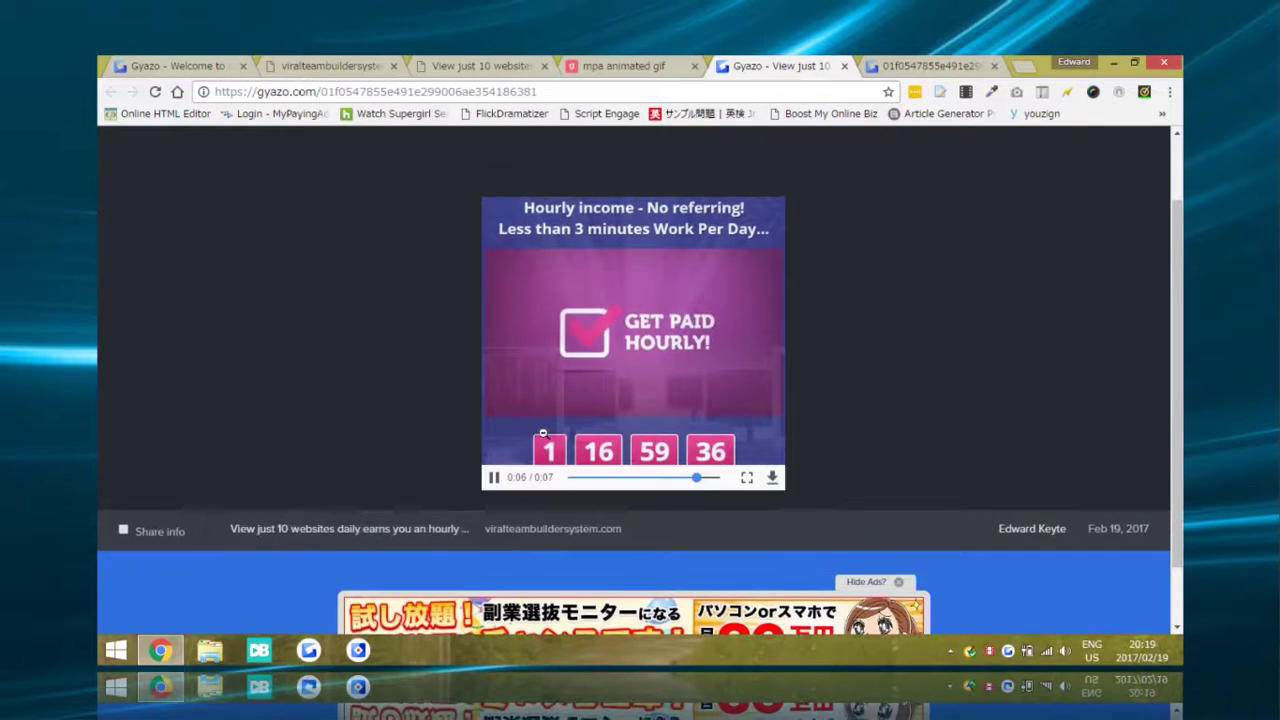
left_click(463, 66)
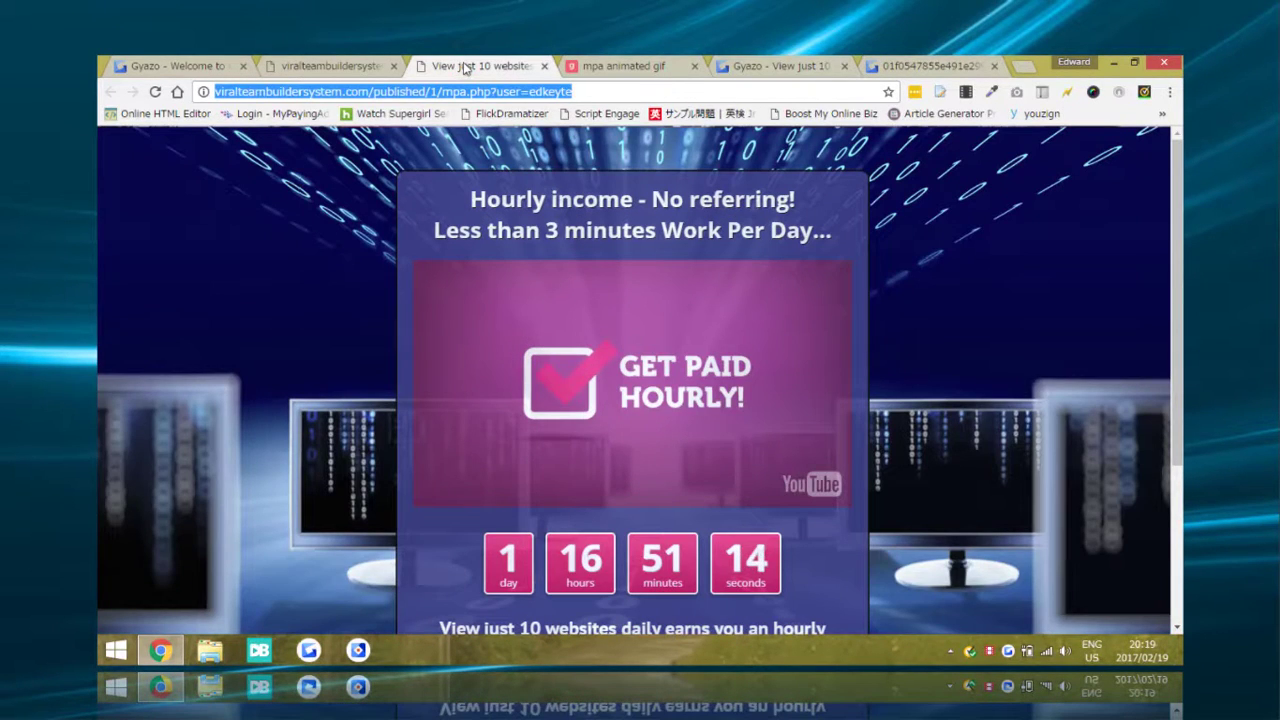
left_click(293, 66)
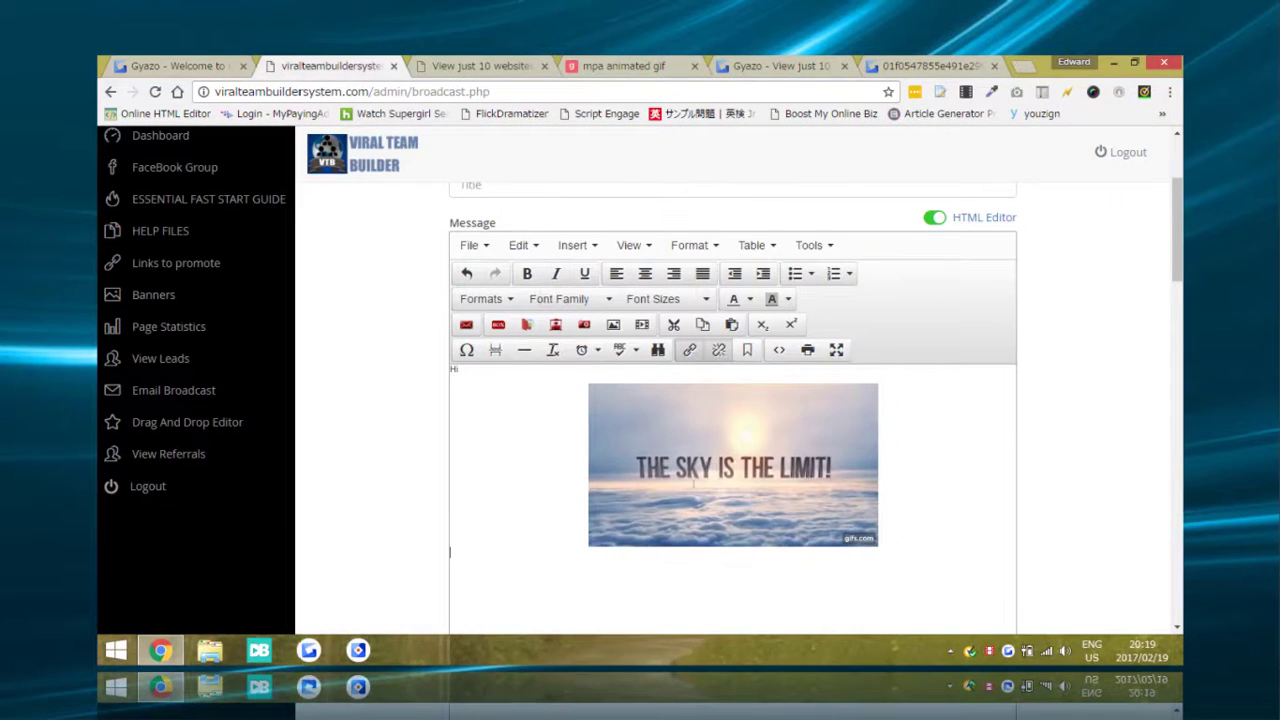